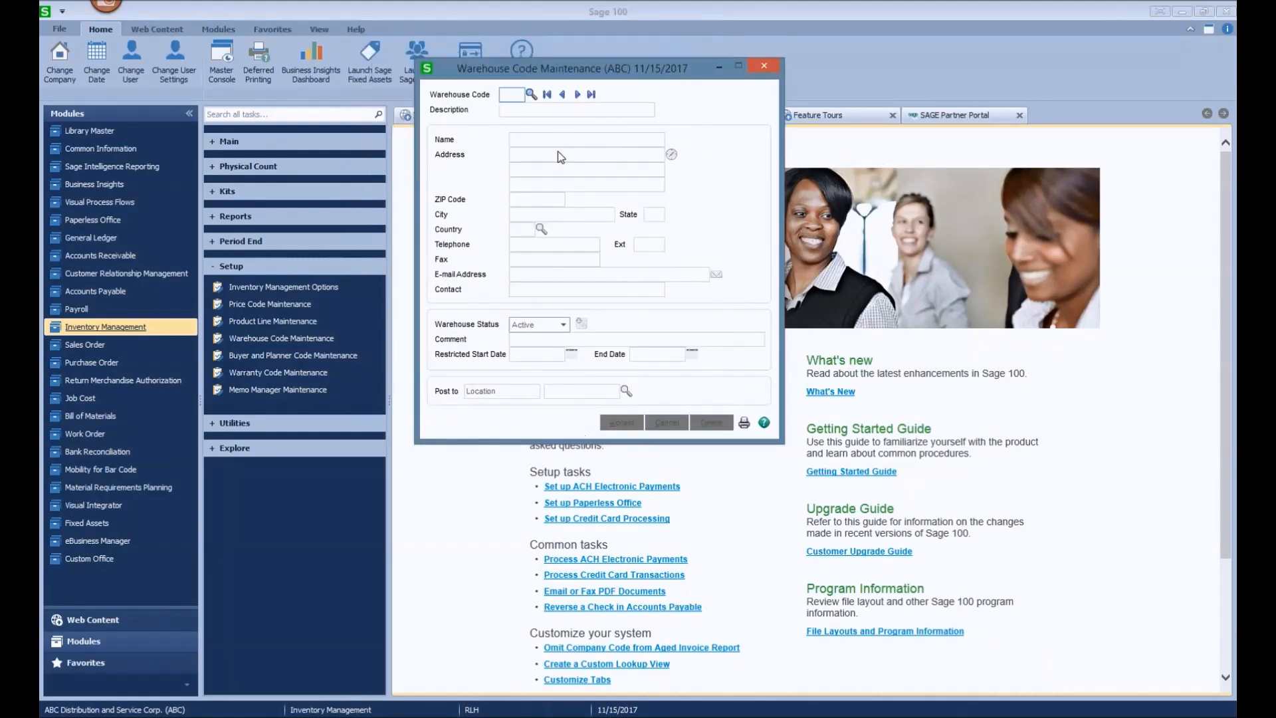
# Load warehouse code 002 in Warehouse Code Maintenance and try to set its status to Inactive.
pyautogui.write('002')
pyautogui.press('Tab')
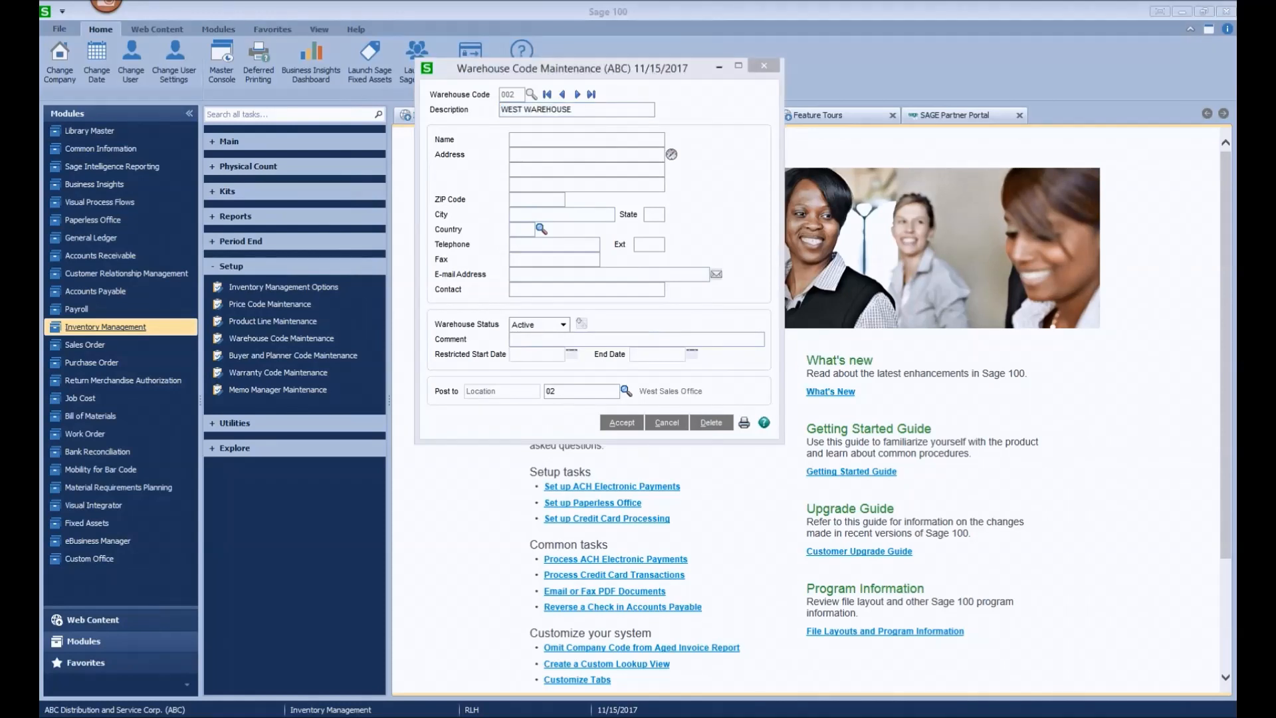
pyautogui.click(566, 324)
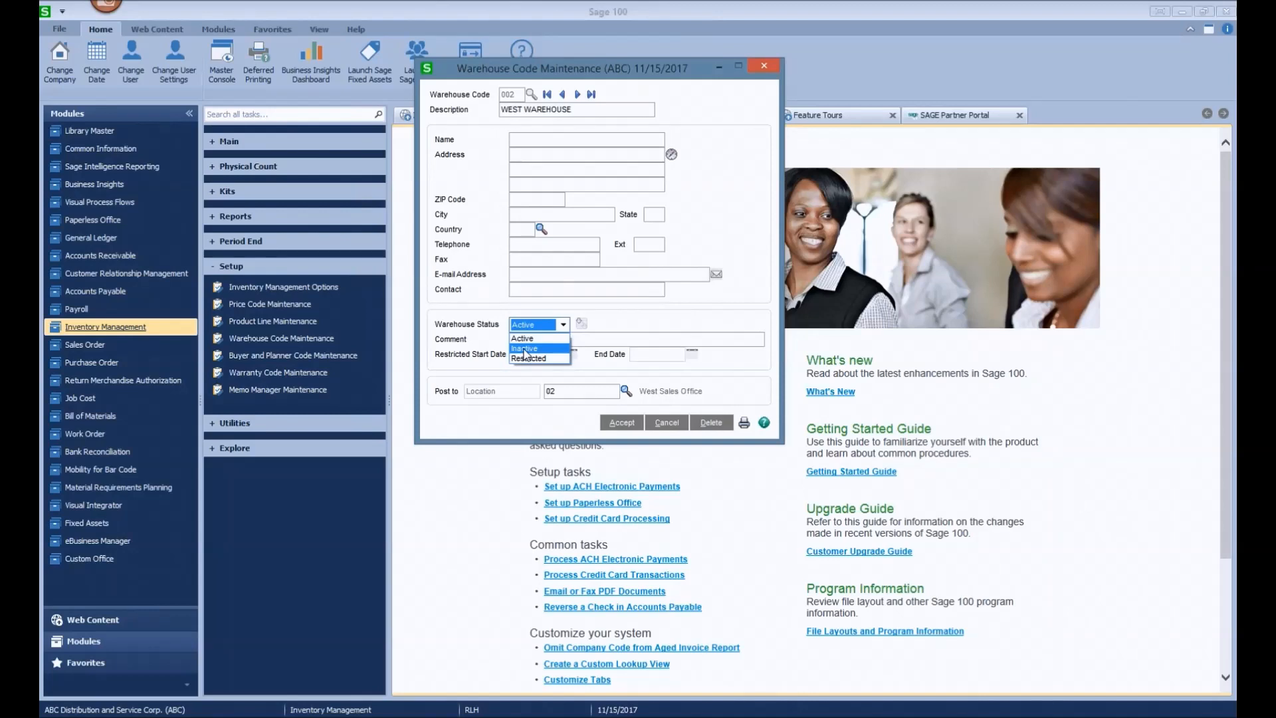
pyautogui.click(525, 349)
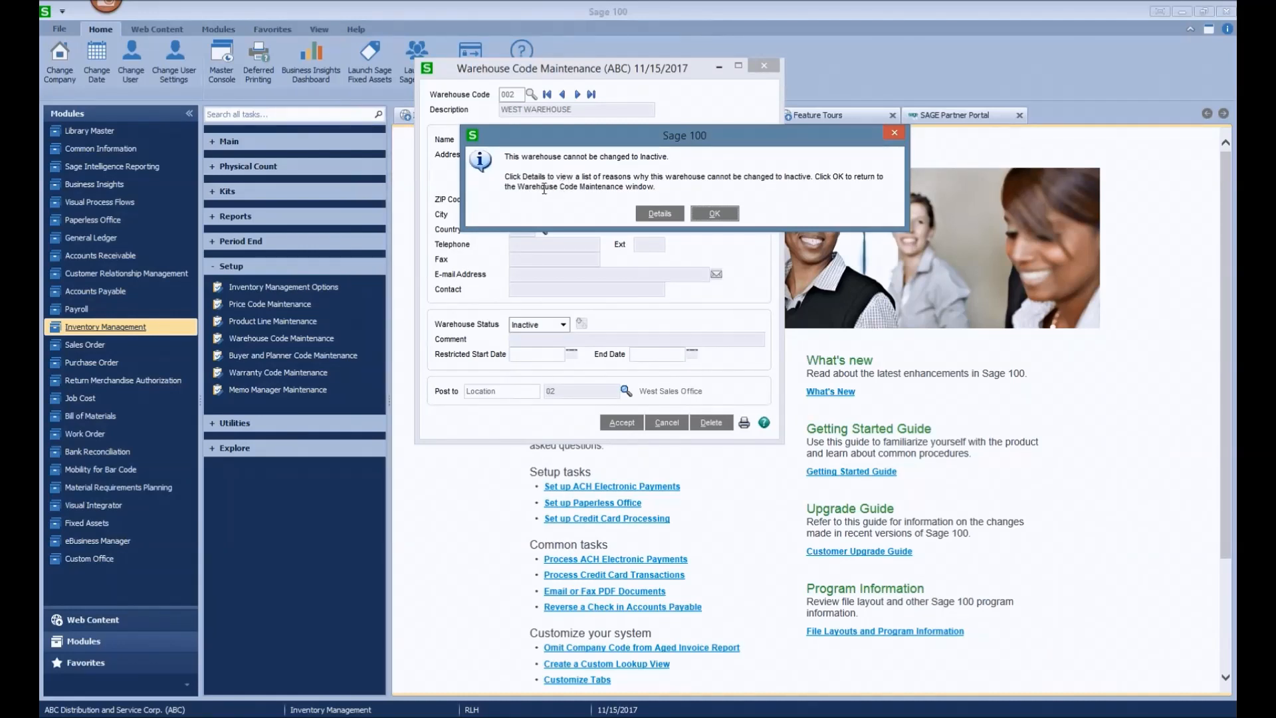
# Examine the full list of reasons why warehouse 002 cannot be made inactive, and close the warehouse maintenance window.
pyautogui.click(660, 214)
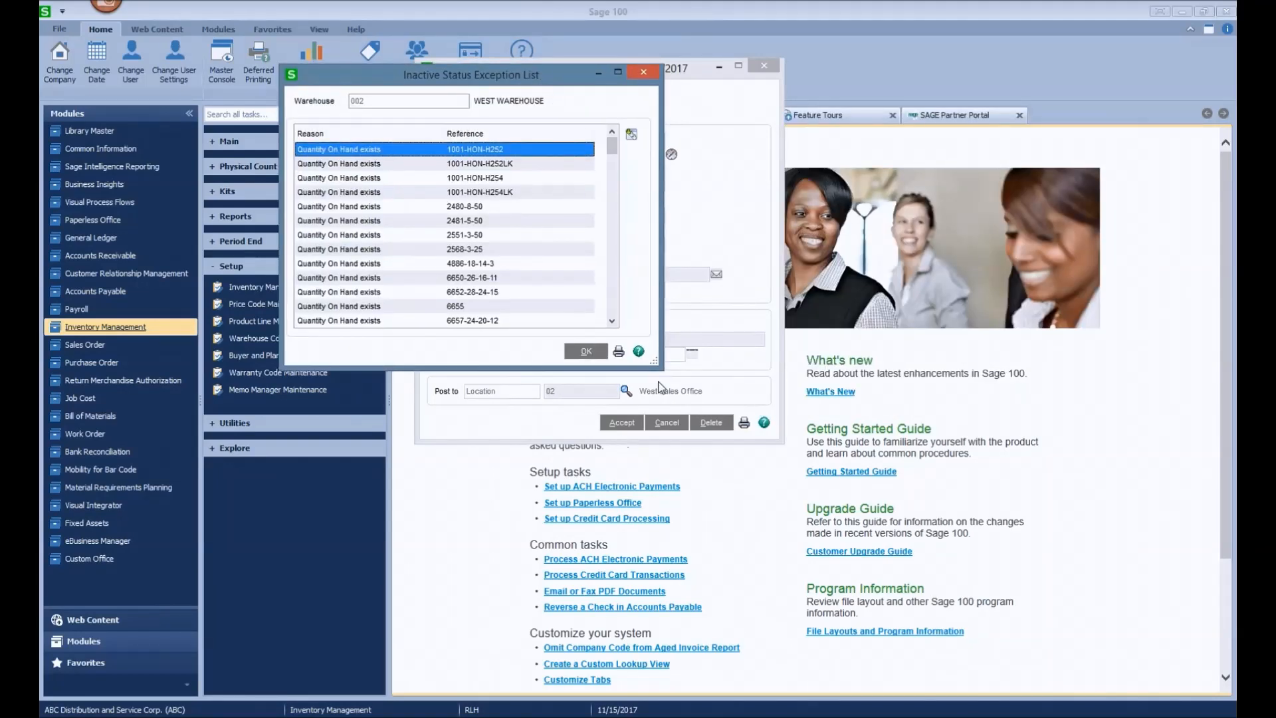
pyautogui.moveTo(654, 361); pyautogui.dragTo(854, 481)
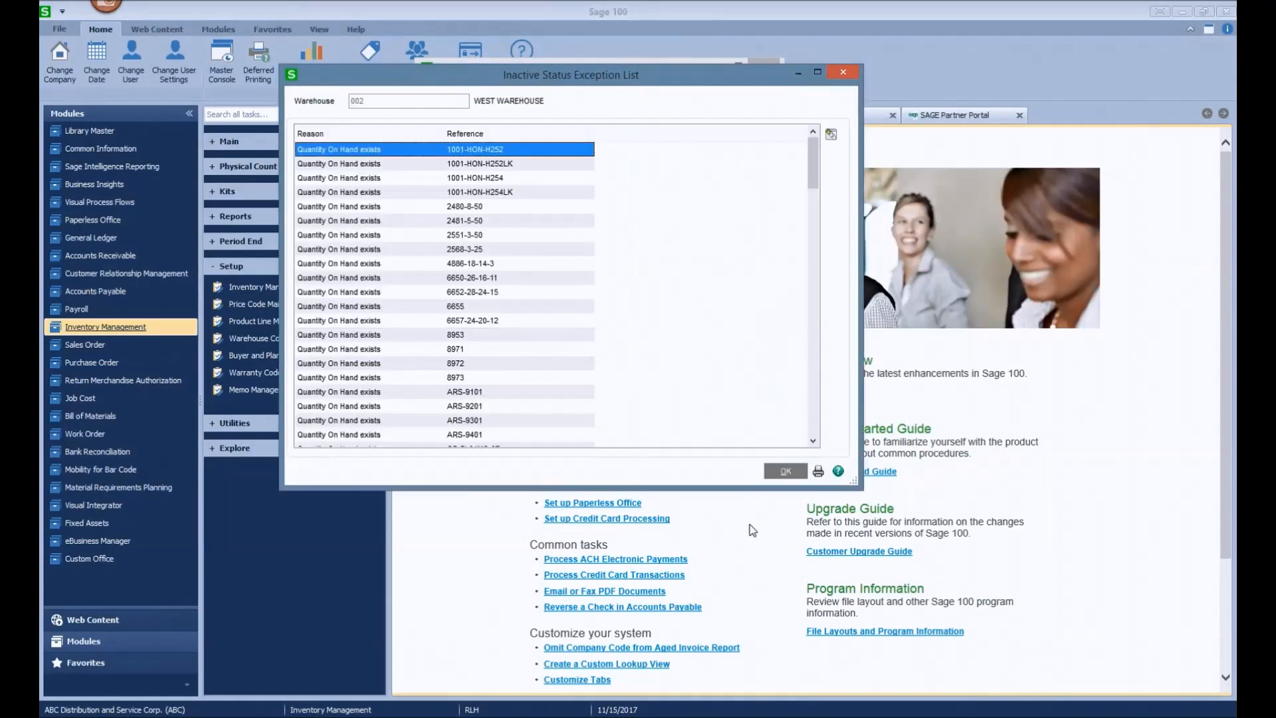
pyautogui.moveTo(811, 166); pyautogui.dragTo(818, 232)
pyautogui.moveTo(818, 264); pyautogui.dragTo(800, 424)
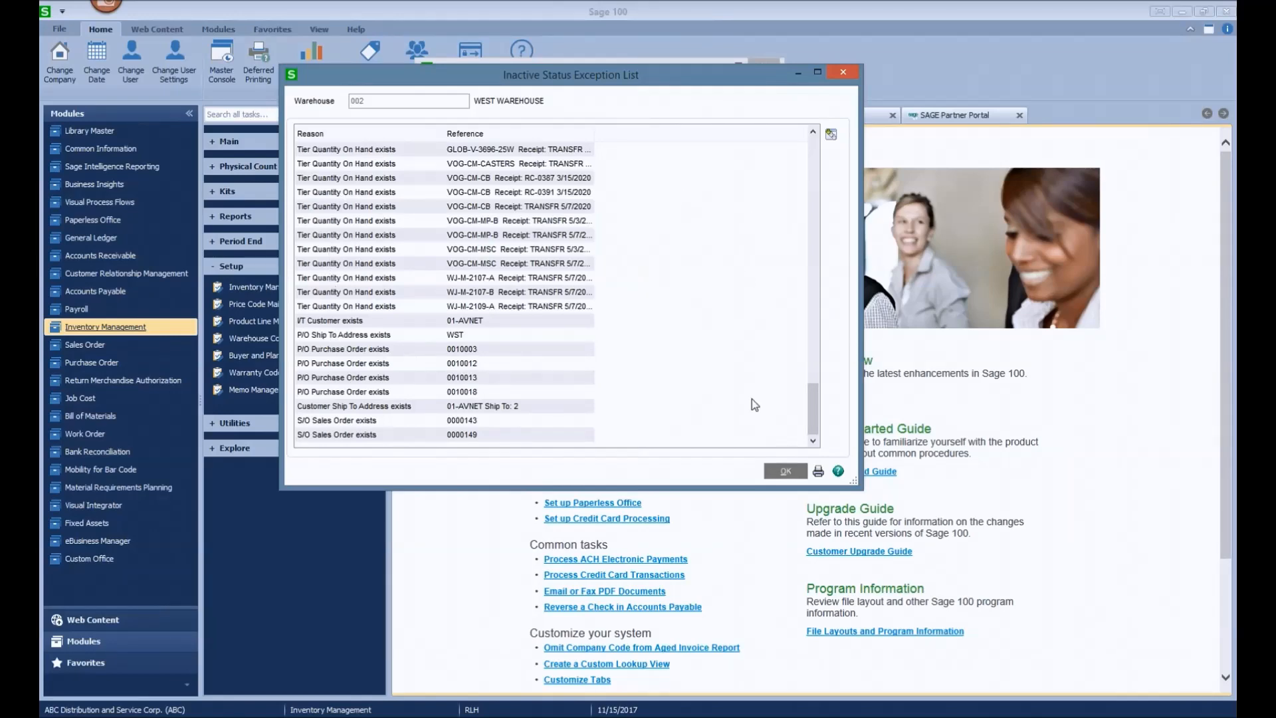
pyautogui.moveTo(814, 408); pyautogui.dragTo(817, 134)
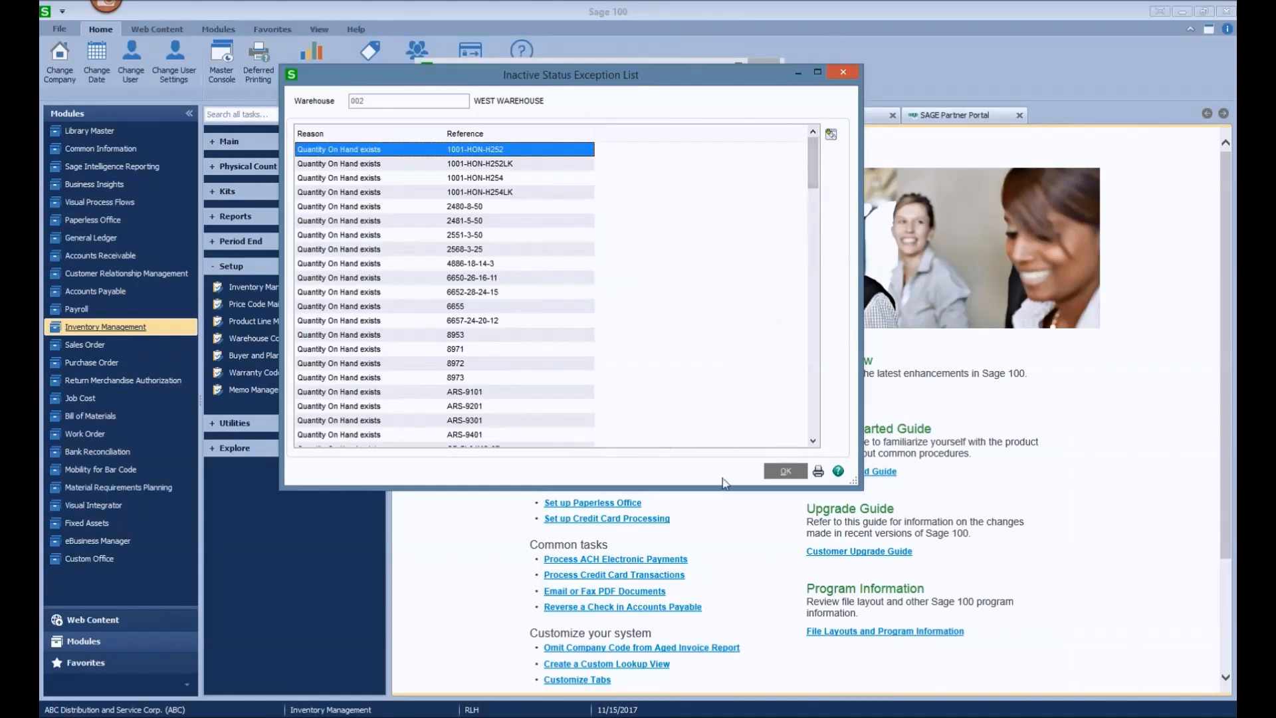
pyautogui.click(783, 473)
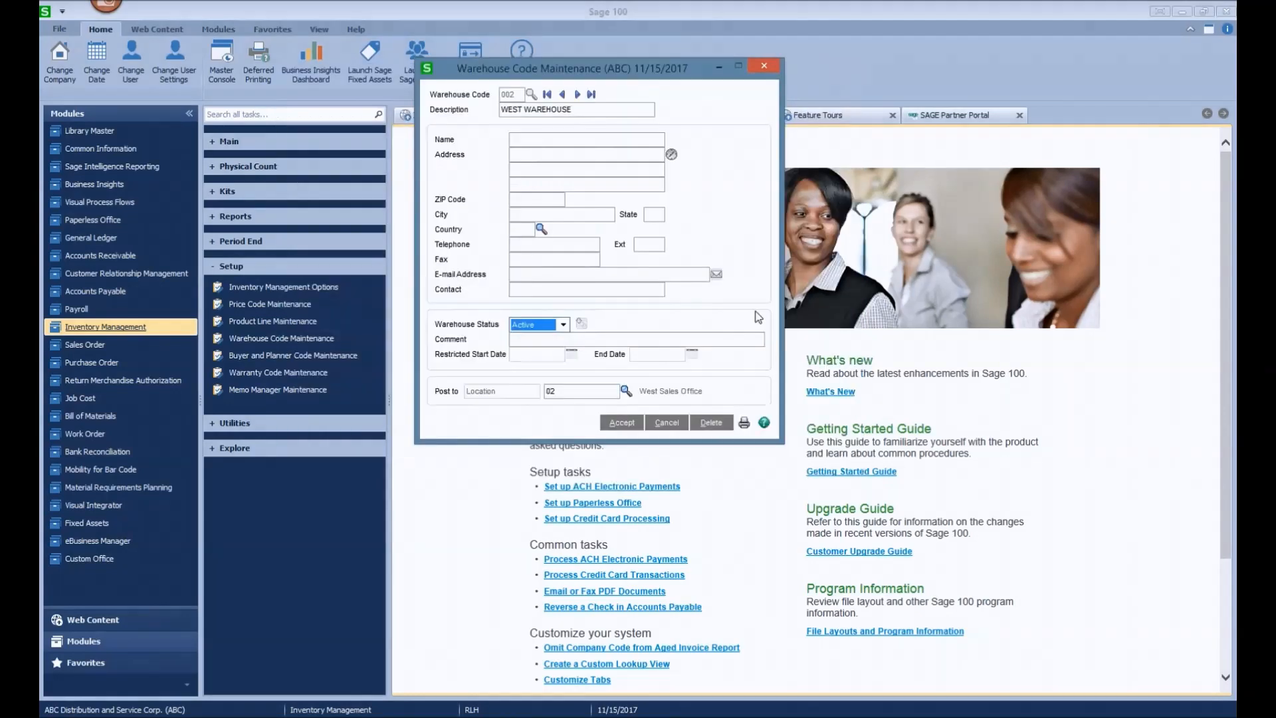
pyautogui.click(765, 68)
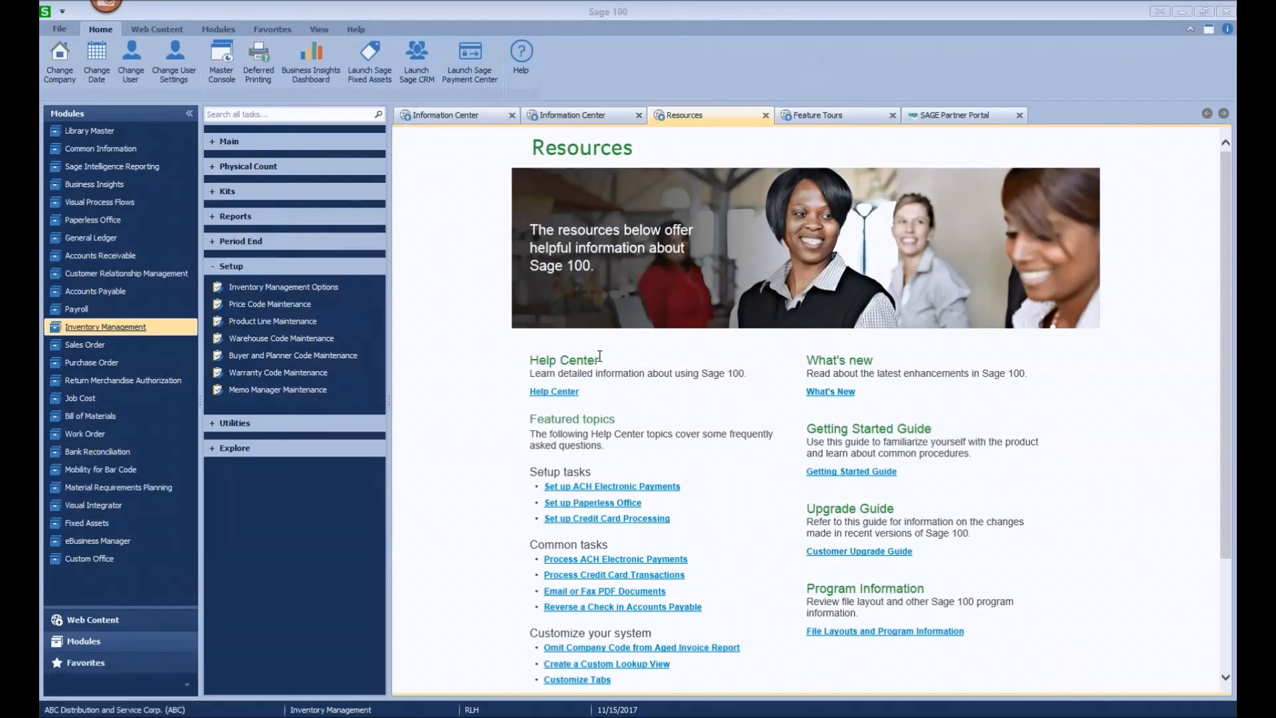
# Change the active company to XYZ.
pyautogui.moveTo(565, 46); pyautogui.dragTo(631, 151)
pyautogui.press('BackSpace')
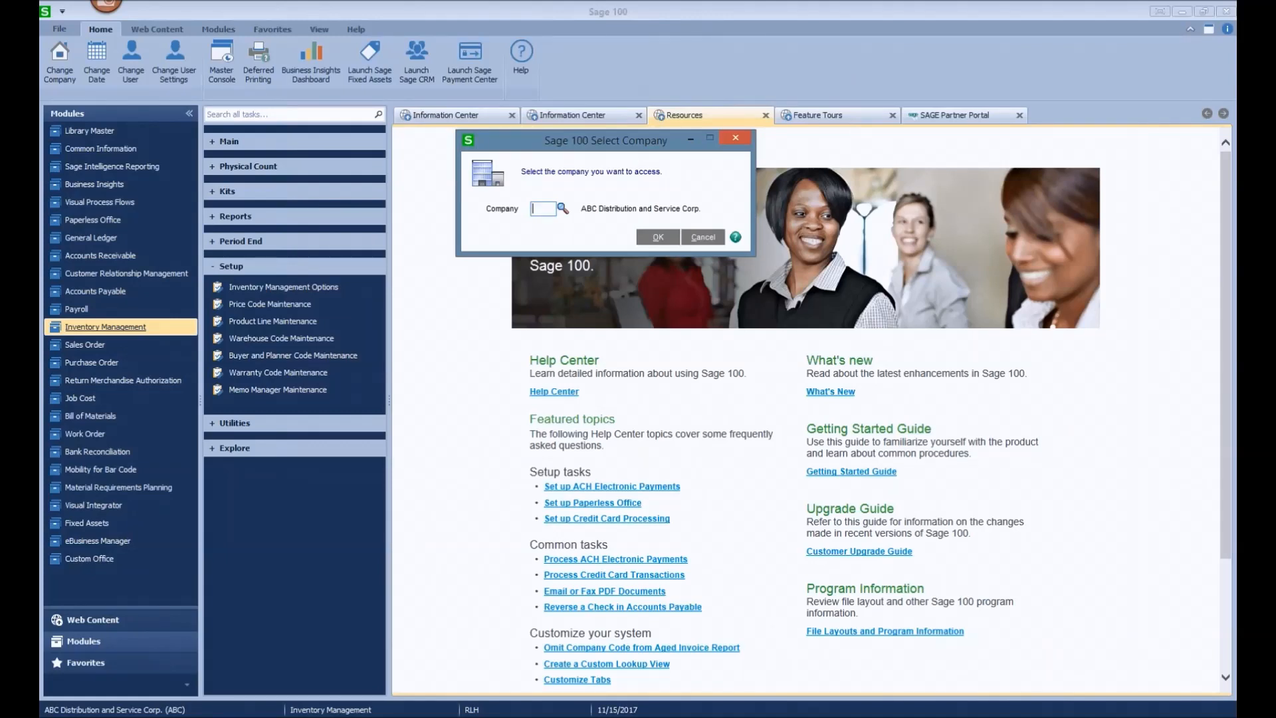
pyautogui.write('XYZ')
pyautogui.press('Tab')
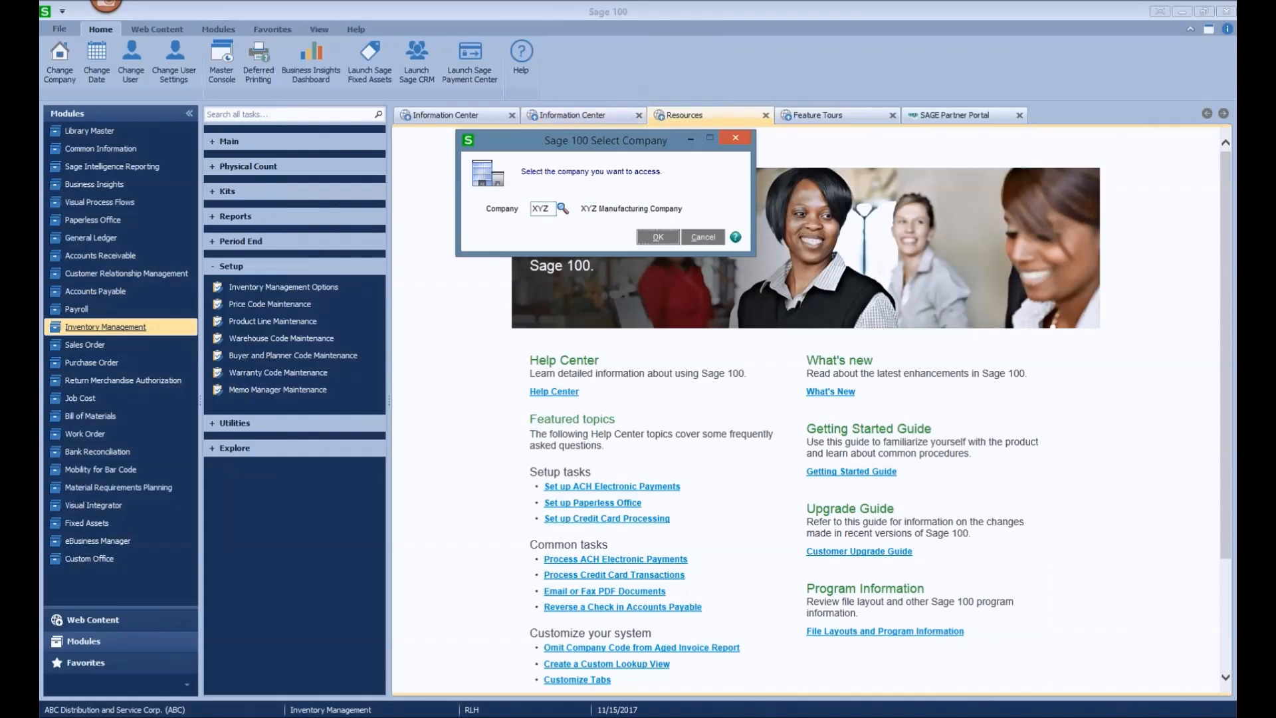
pyautogui.click(665, 238)
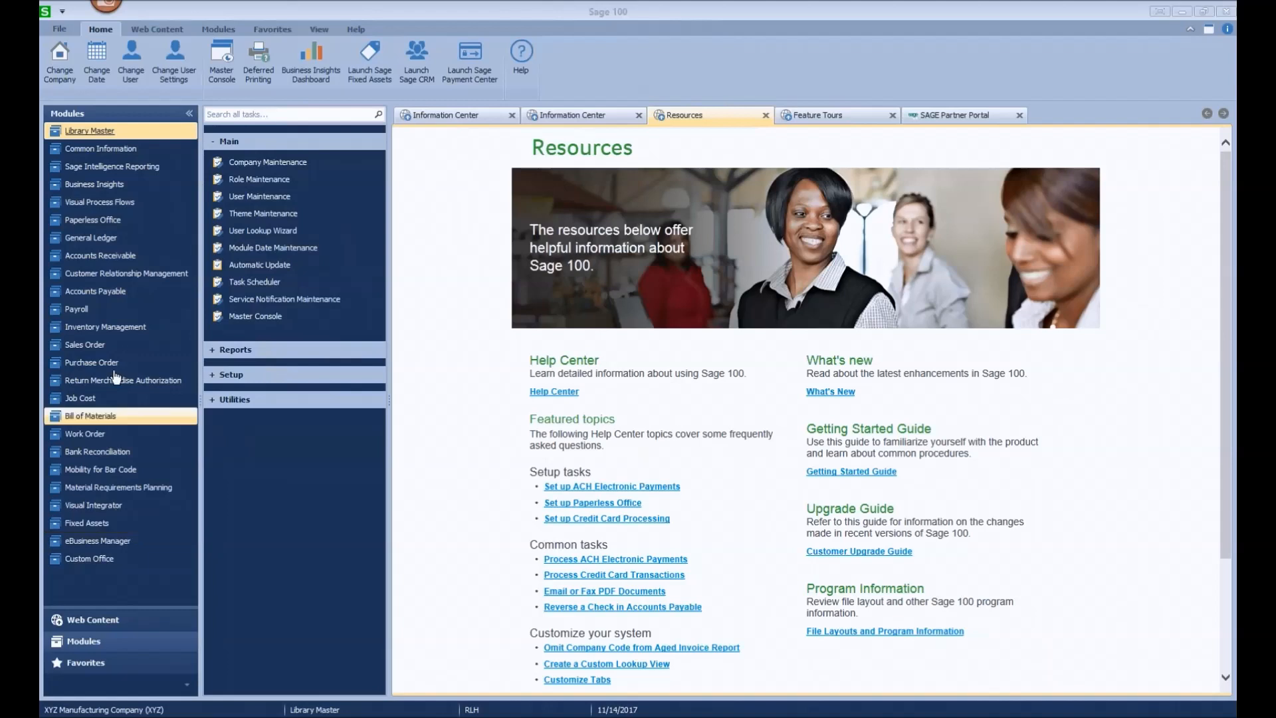
# Open Warehouse Code Maintenance in Inventory Management and bring up the record of warehouse 001.
pyautogui.click(111, 330)
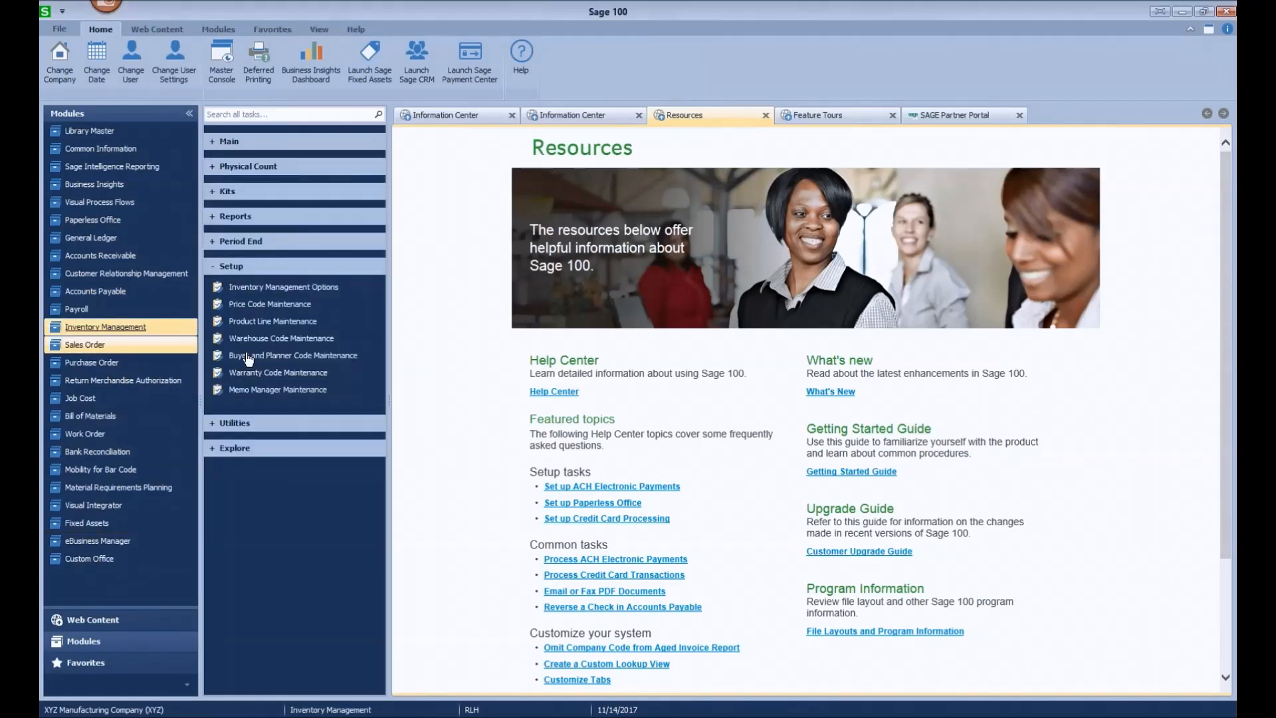
pyautogui.click(251, 340)
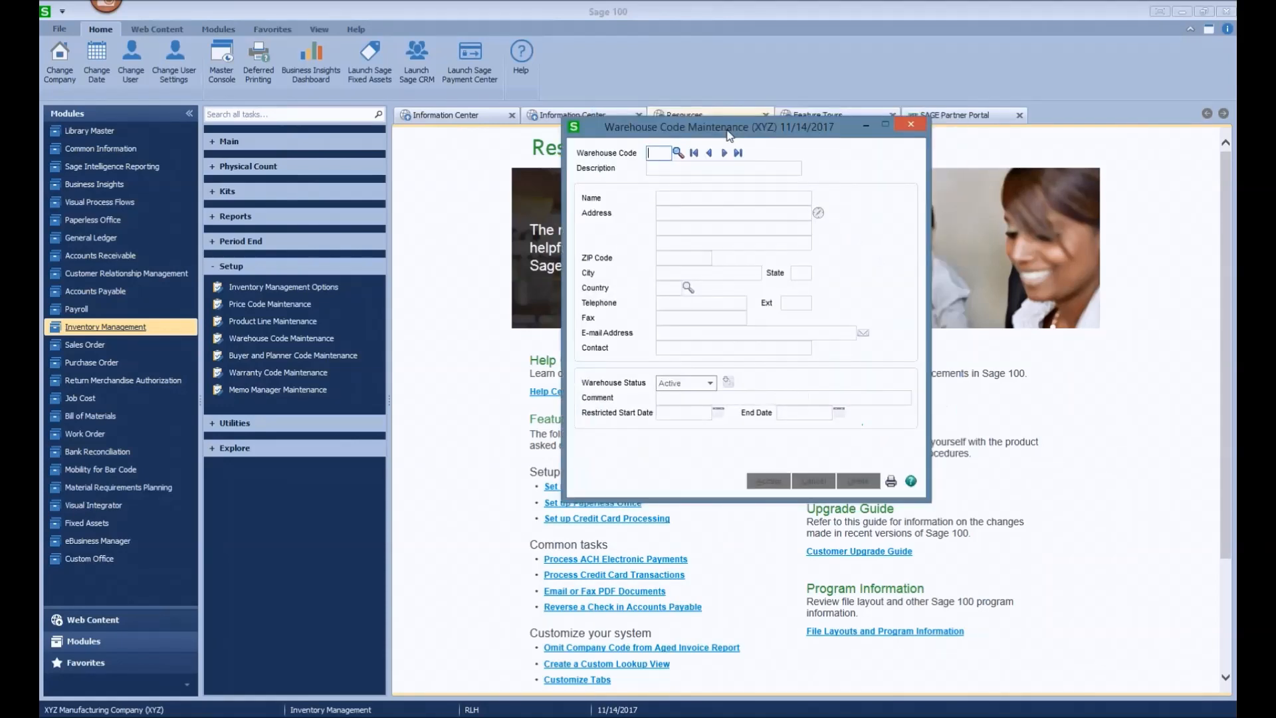
pyautogui.click(720, 154)
pyautogui.click(720, 154)
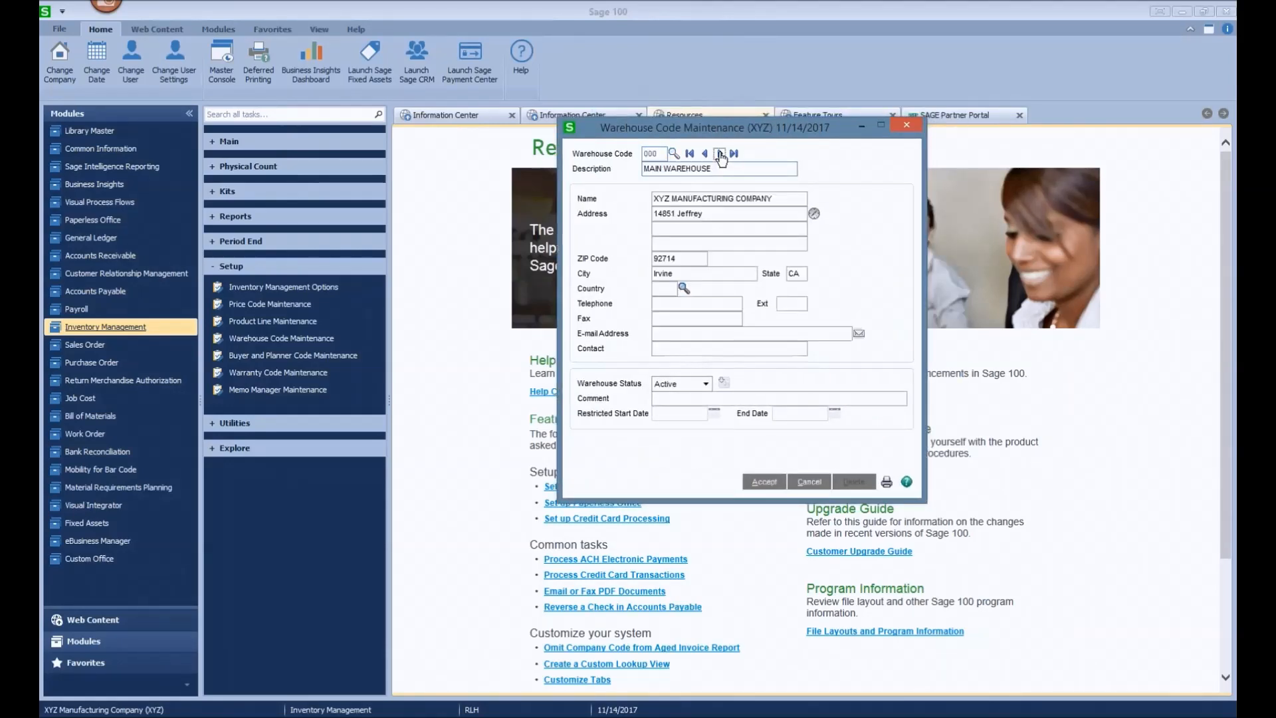
# Try to set the status of warehouse 001 to Inactive and review its exception list.
pyautogui.click(705, 385)
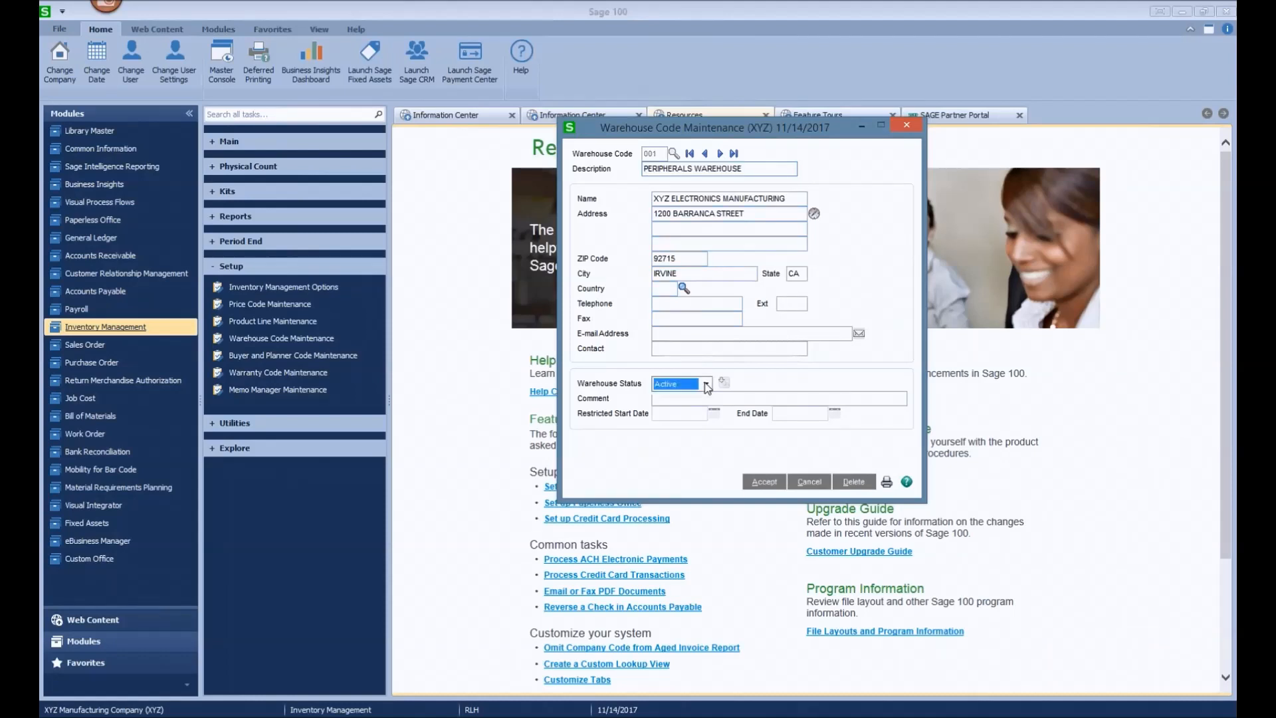
pyautogui.click(696, 407)
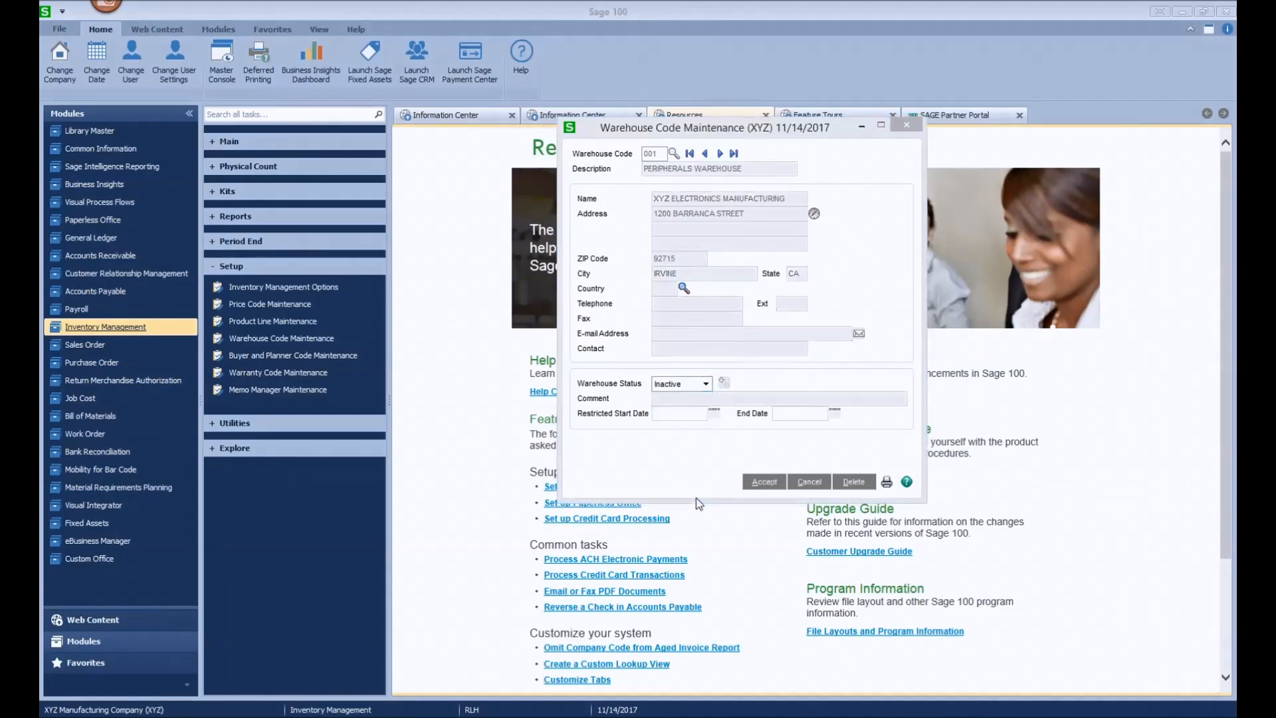
pyautogui.moveTo(874, 142); pyautogui.dragTo(335, 65)
pyautogui.click(535, 151)
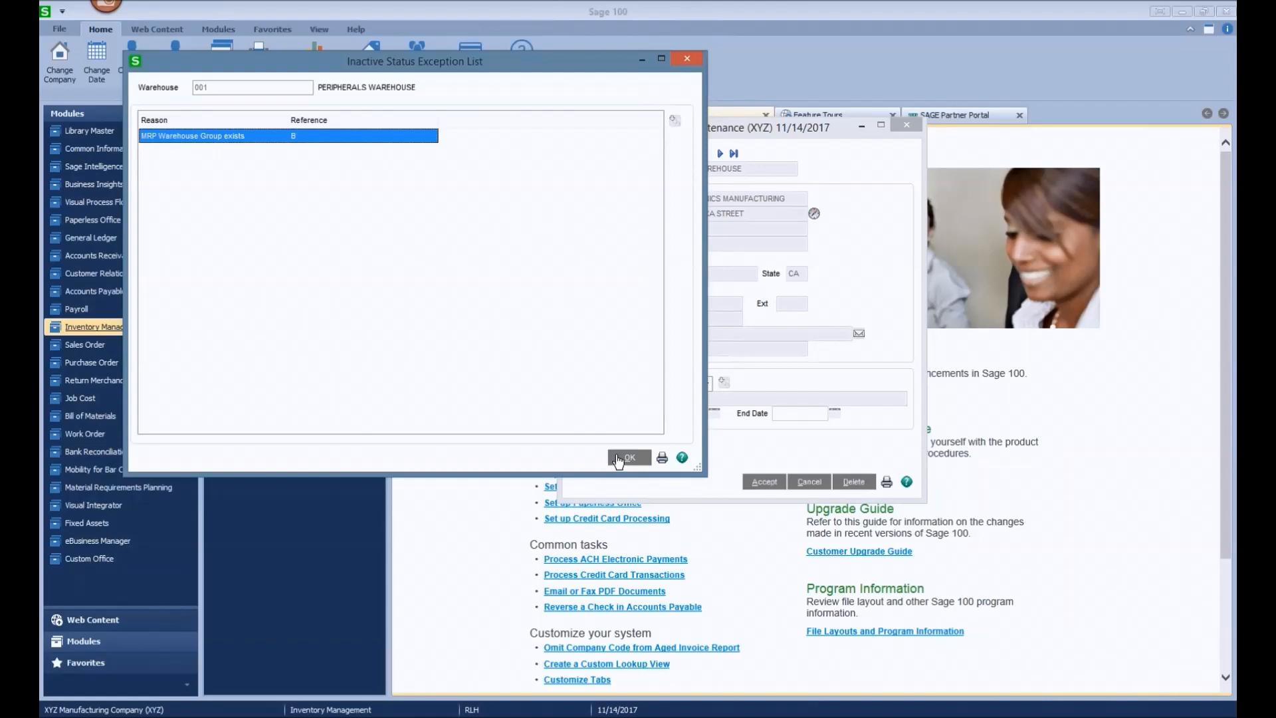
pyautogui.click(619, 459)
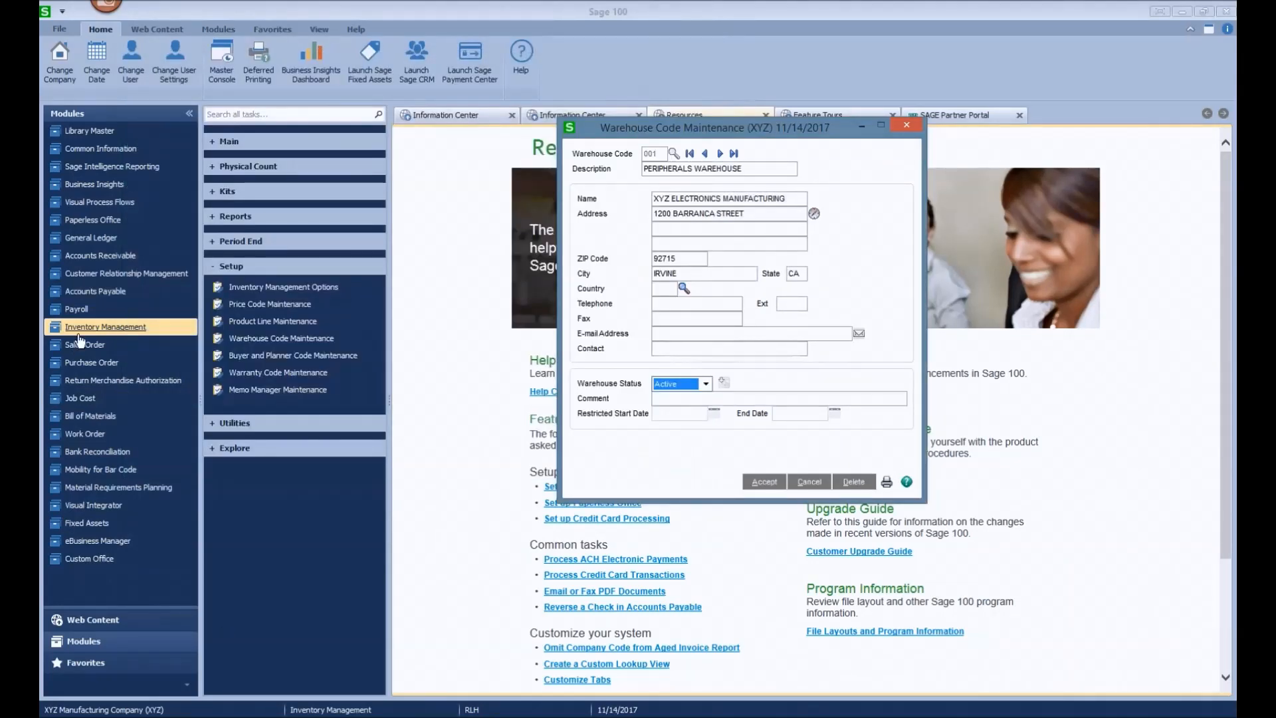
# Delete warehouse group B in the Material Requirements Planning Warehouse Grouping Maintenance and close that window.
pyautogui.click(109, 492)
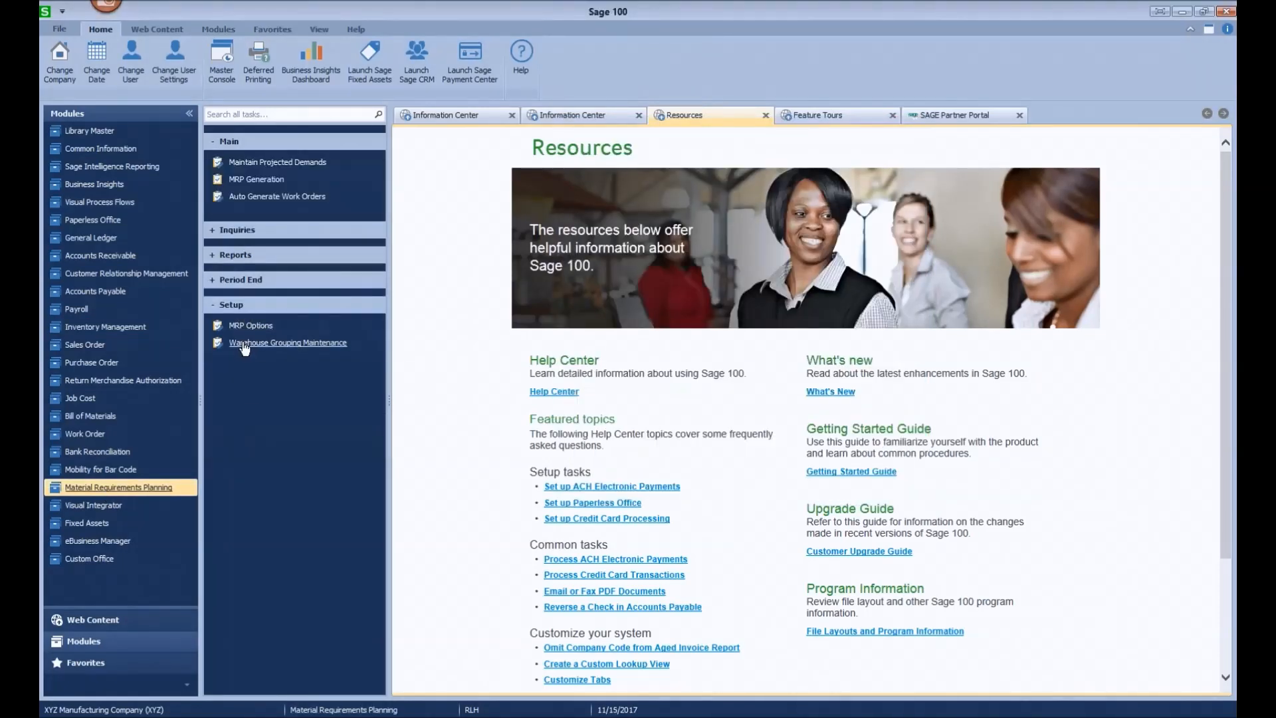
pyautogui.click(243, 344)
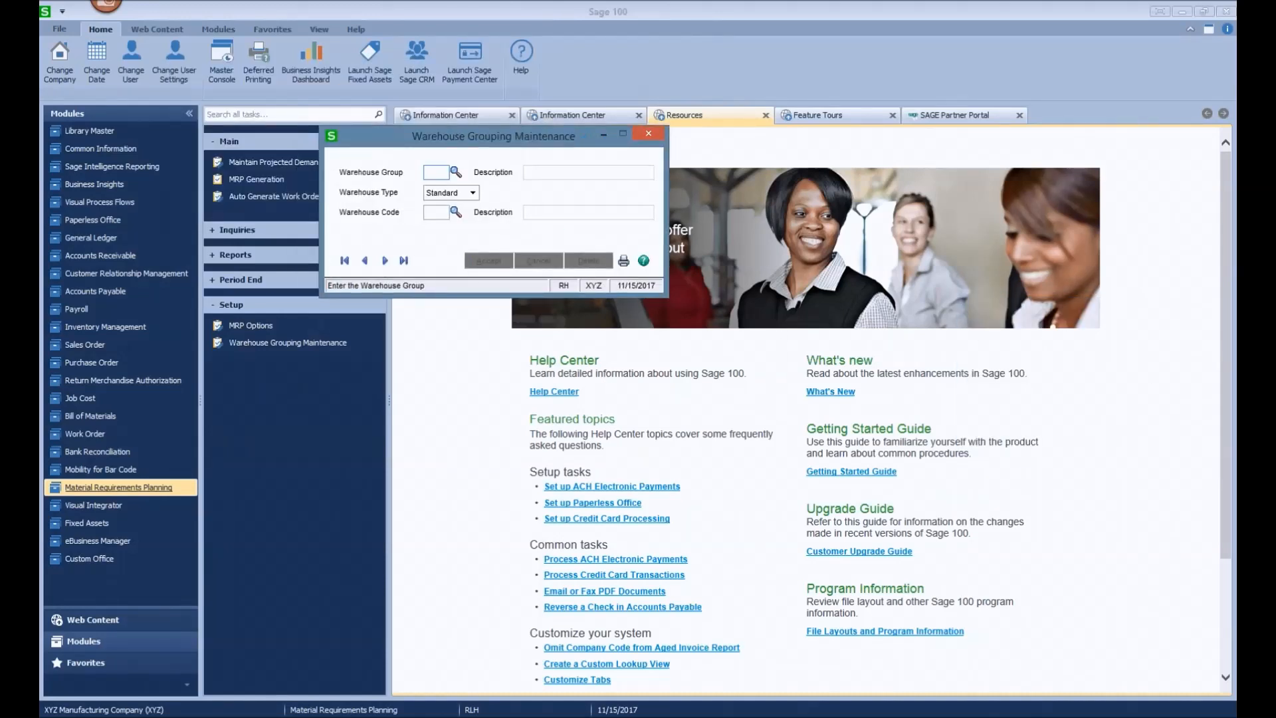
pyautogui.click(384, 261)
pyautogui.click(383, 261)
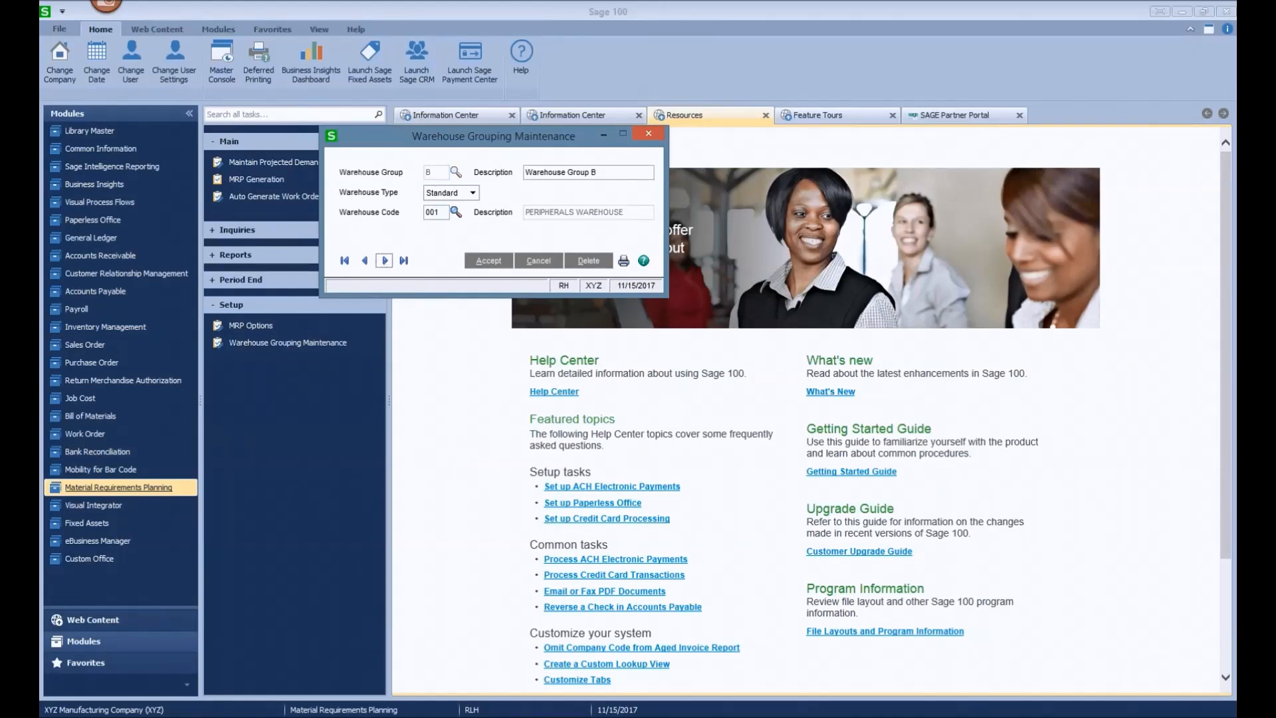
pyautogui.click(591, 264)
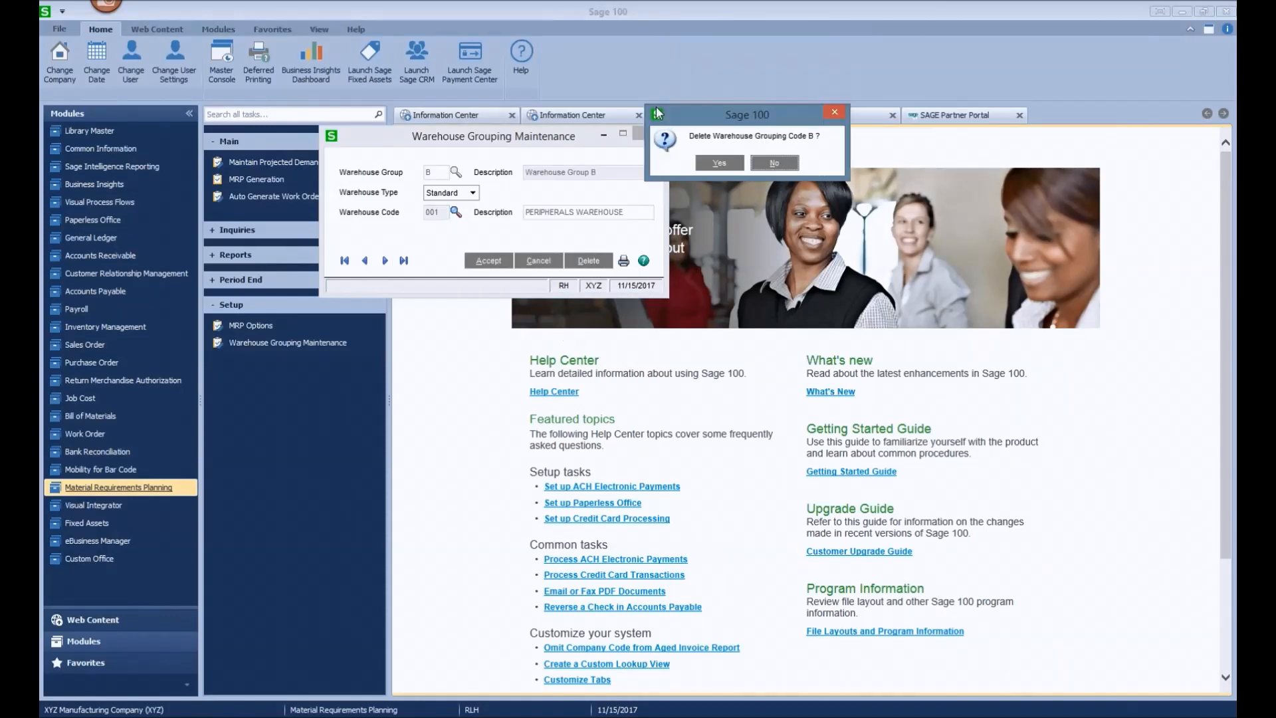
pyautogui.click(721, 163)
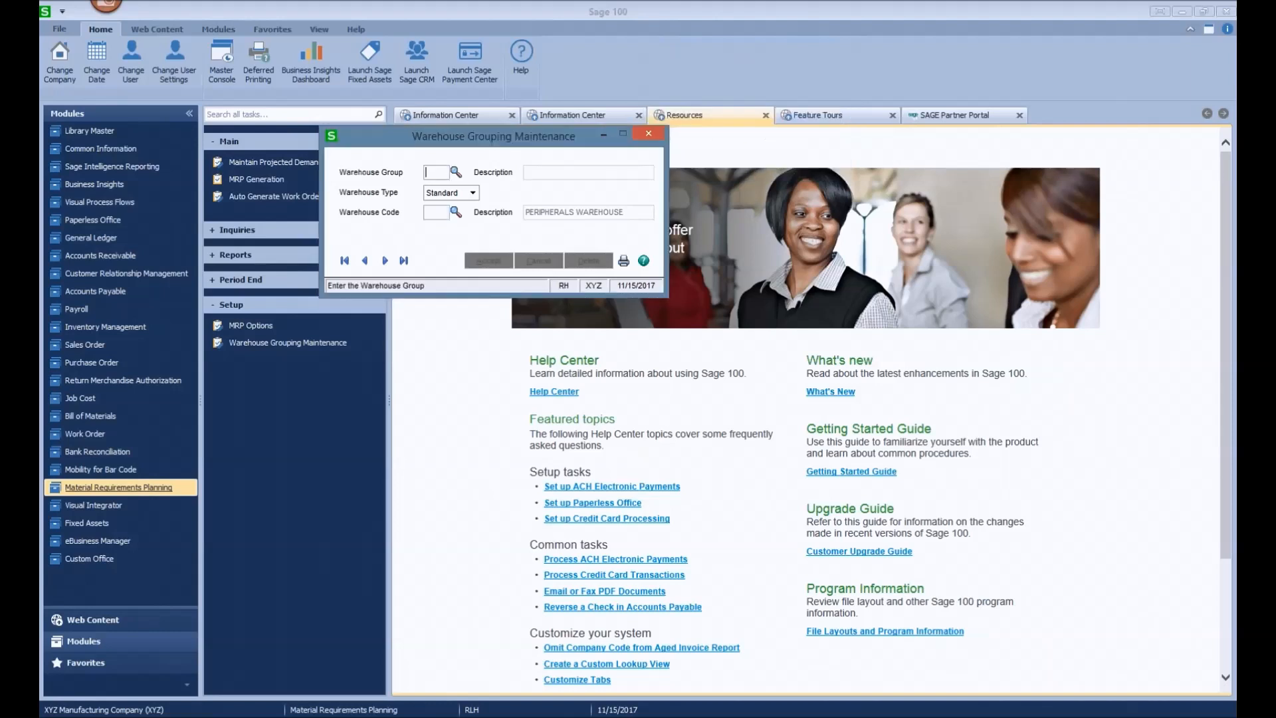
pyautogui.click(649, 134)
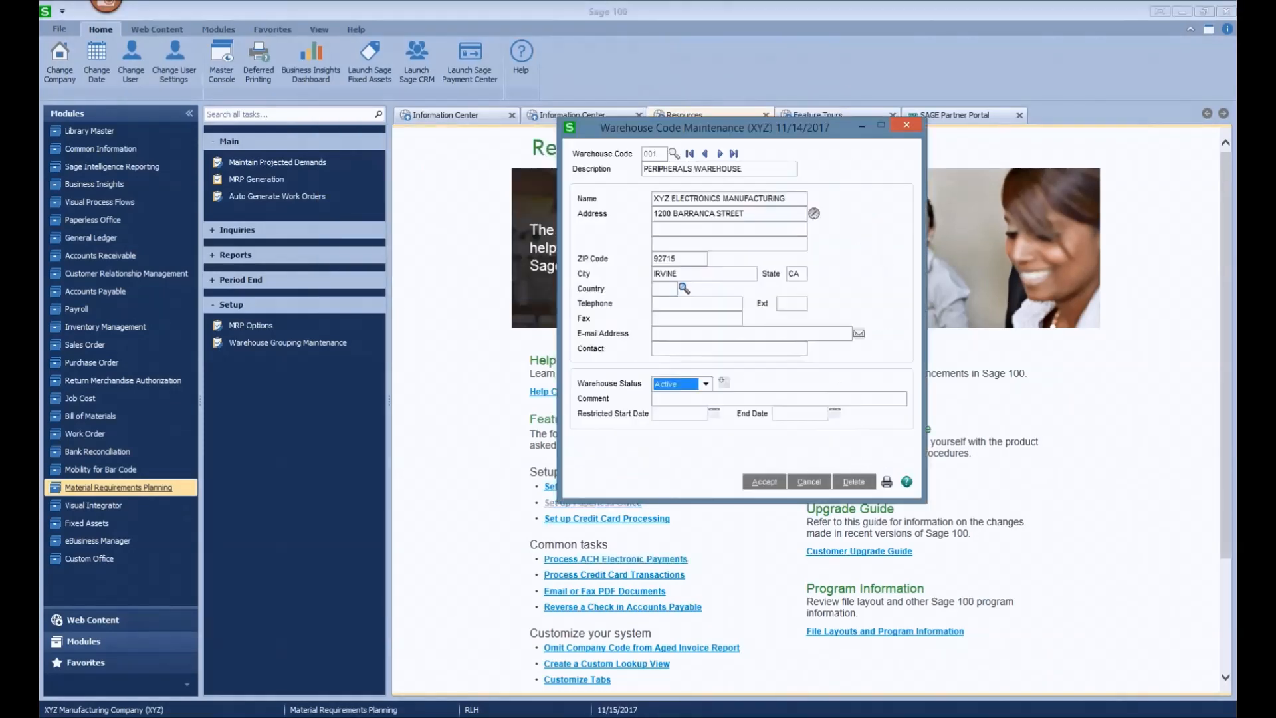
# Set the status of warehouse 001 to Inactive, save the record and close Warehouse Code Maintenance.
pyautogui.click(706, 384)
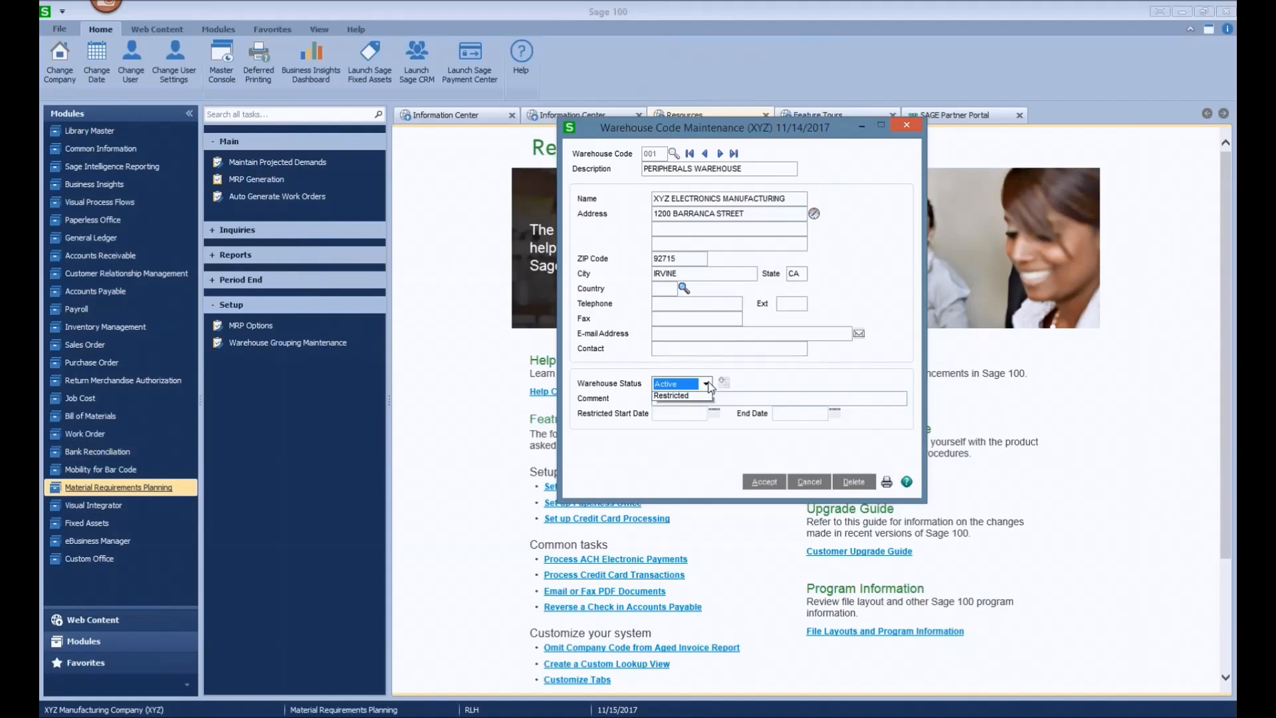
pyautogui.click(682, 409)
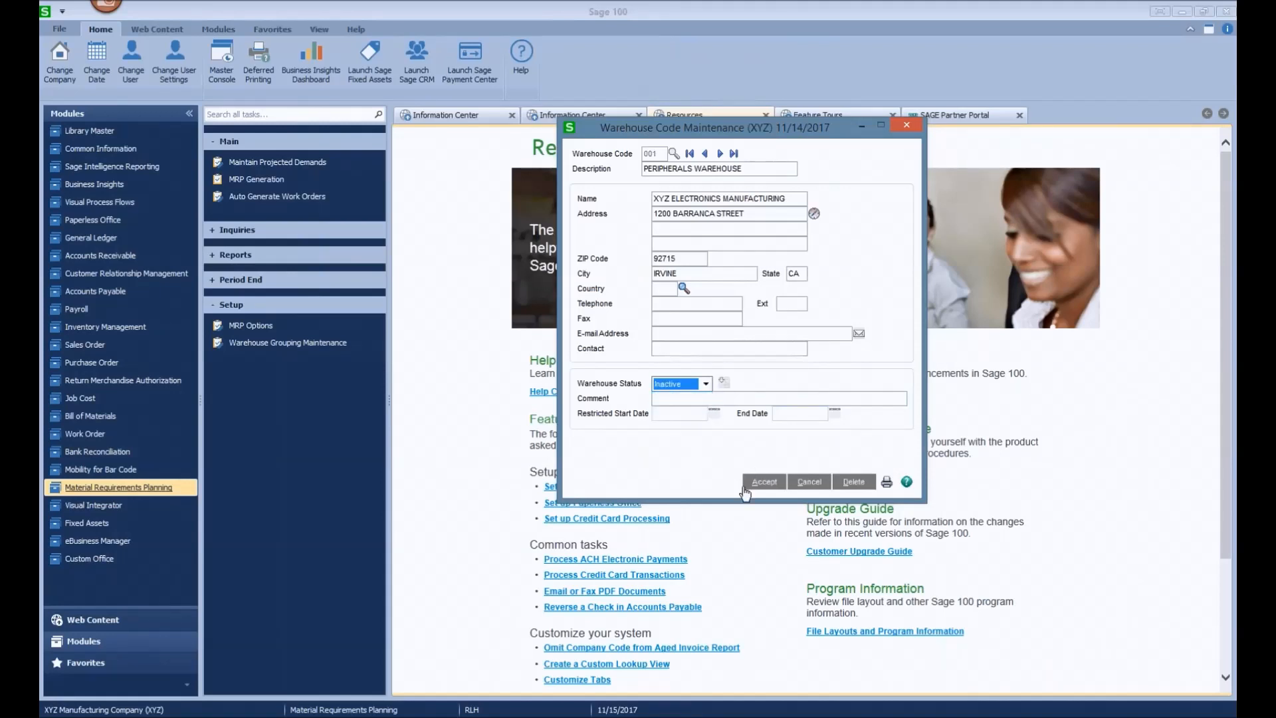
pyautogui.press('Tab')
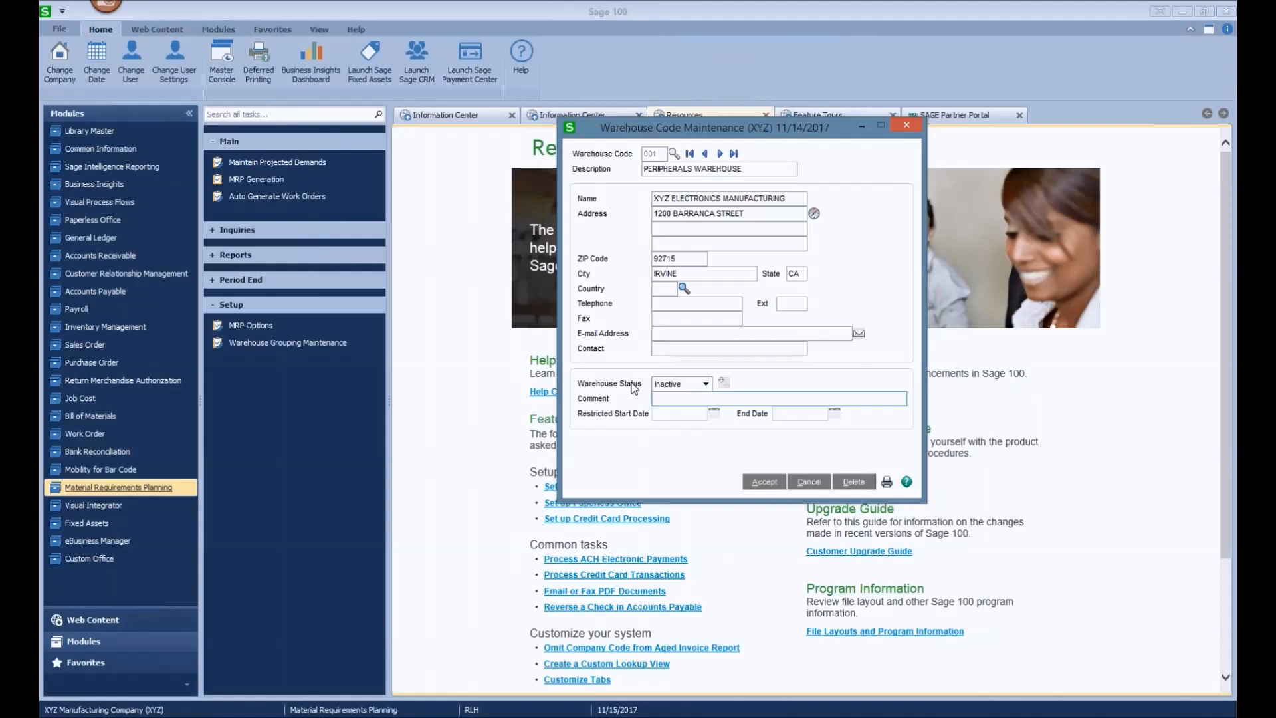
pyautogui.click(764, 481)
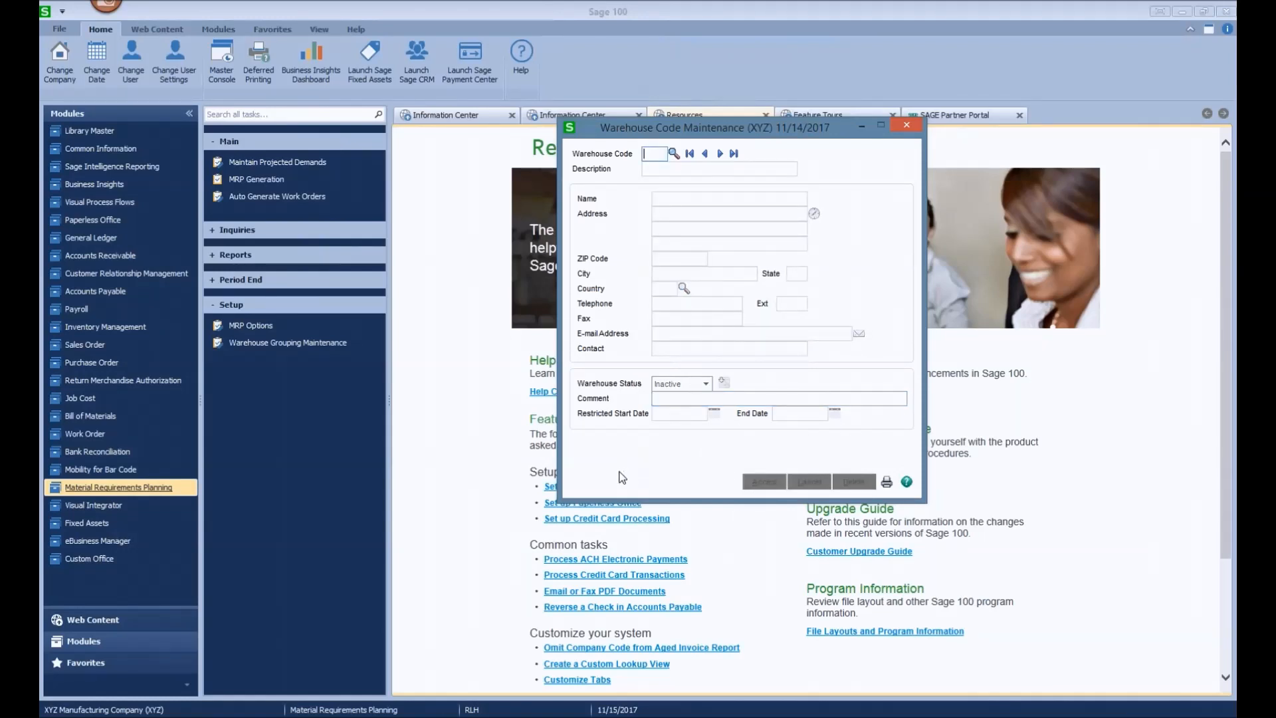
pyautogui.click(1053, 326)
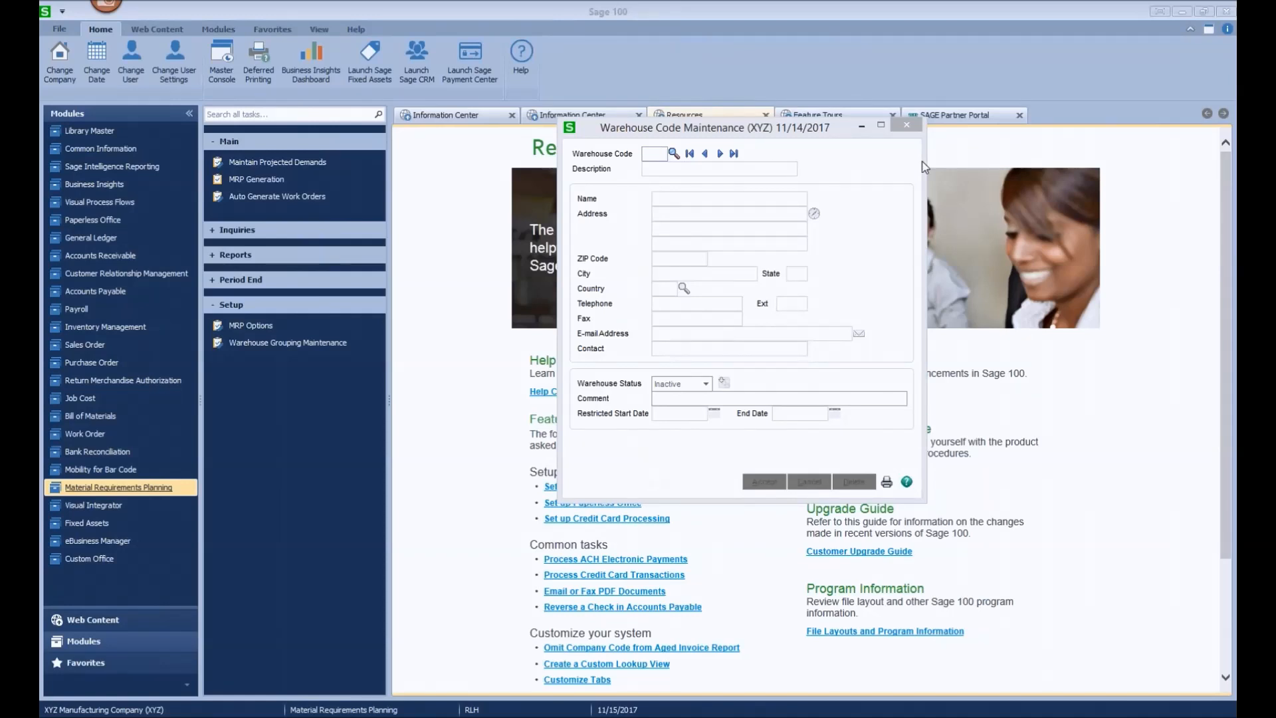
pyautogui.click(906, 126)
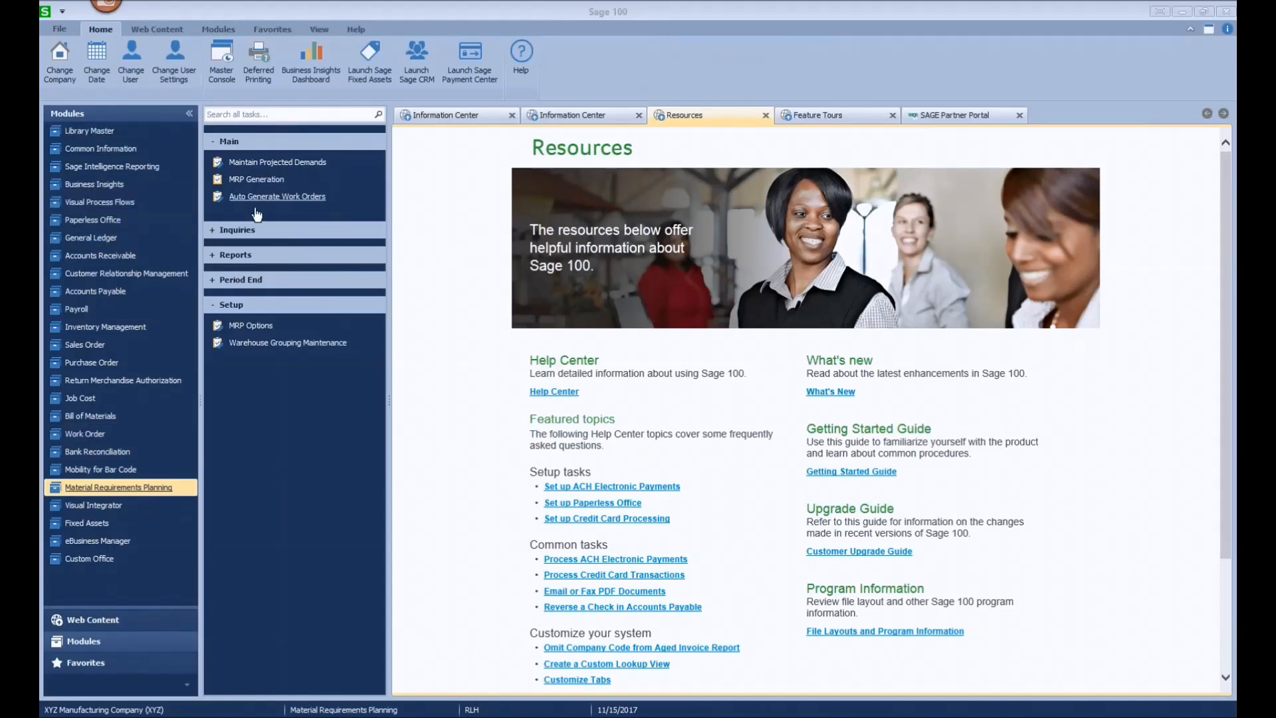
# Open Company Maintenance in Library Master and load company code XYZ.
pyautogui.click(216, 143)
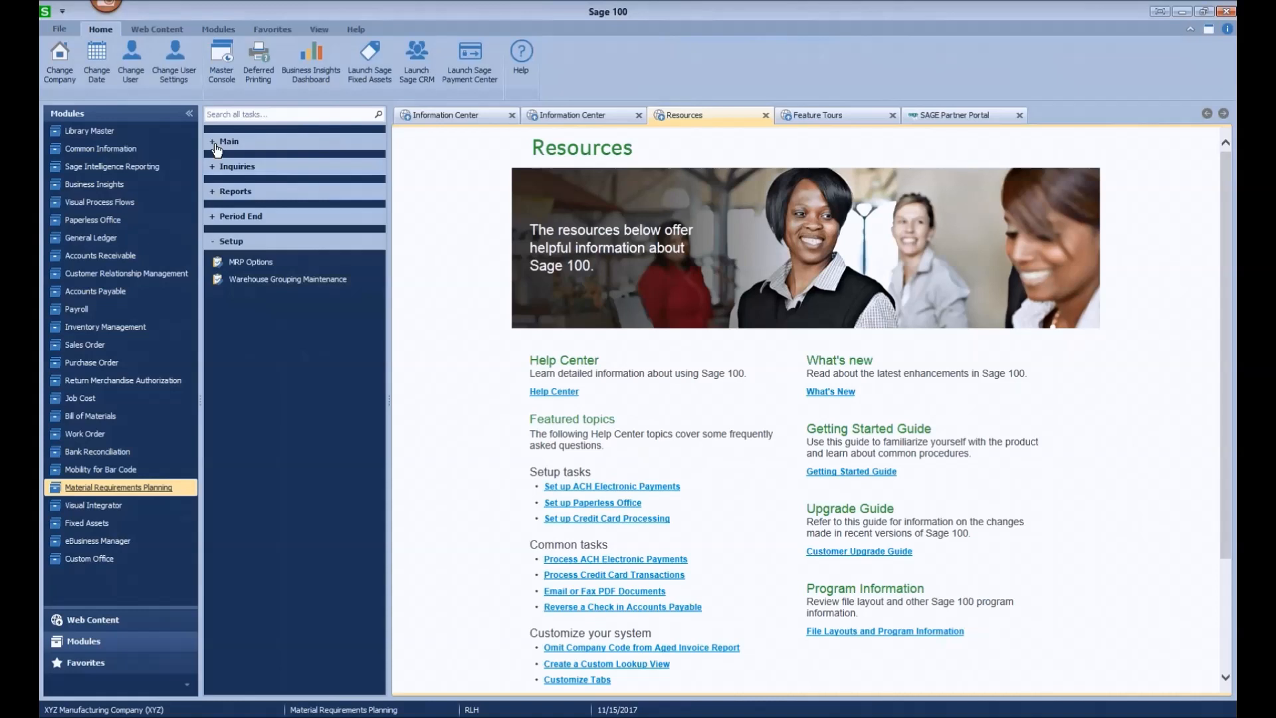
pyautogui.click(101, 133)
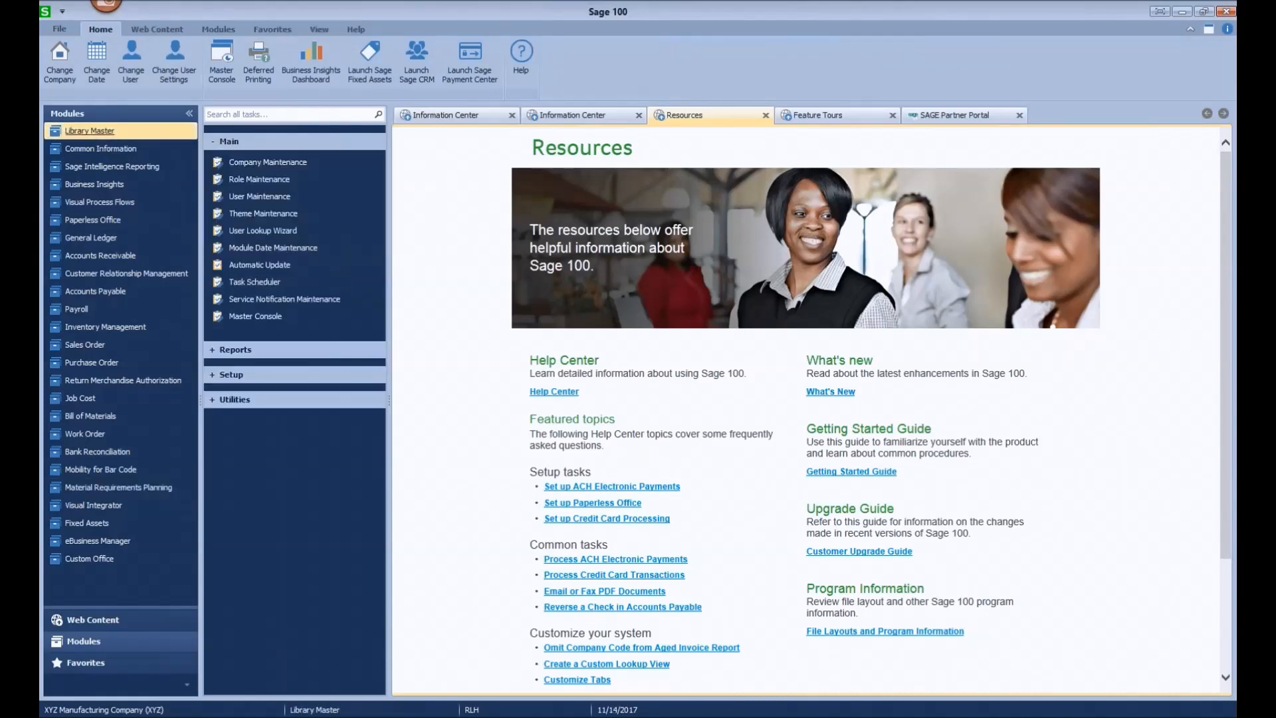
pyautogui.click(278, 166)
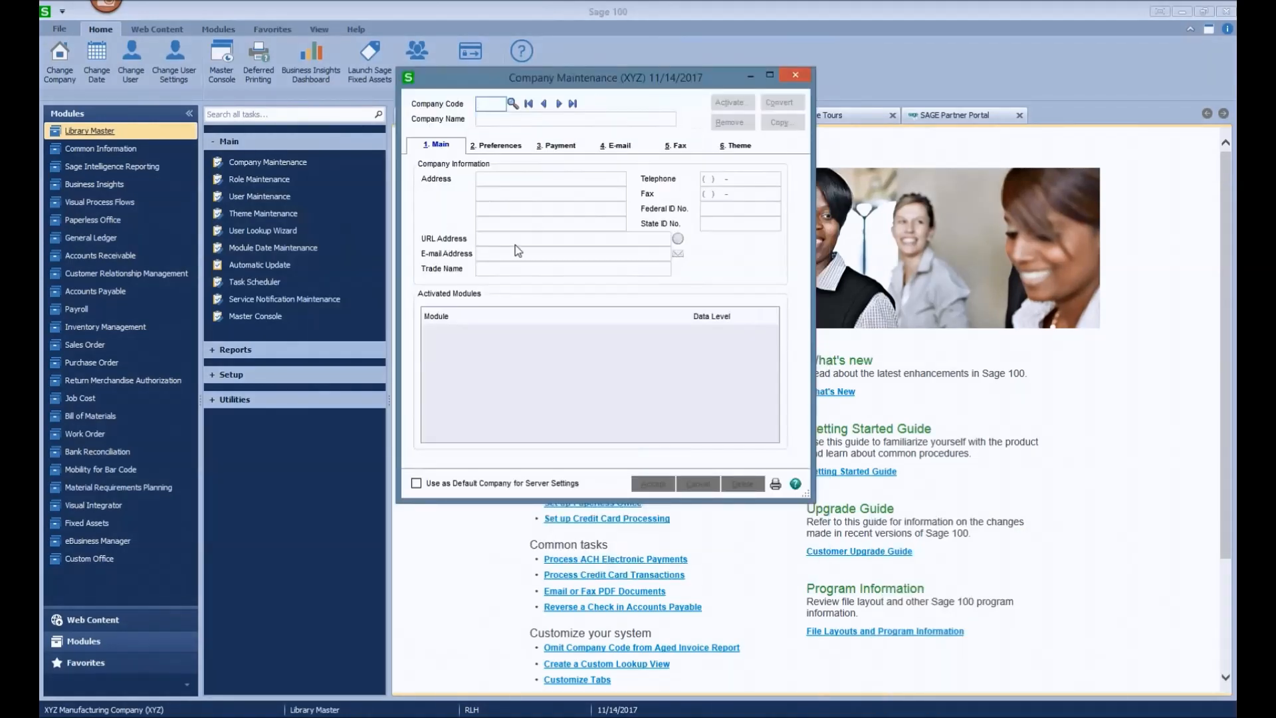
pyautogui.write('XYZ')
pyautogui.press('Tab')
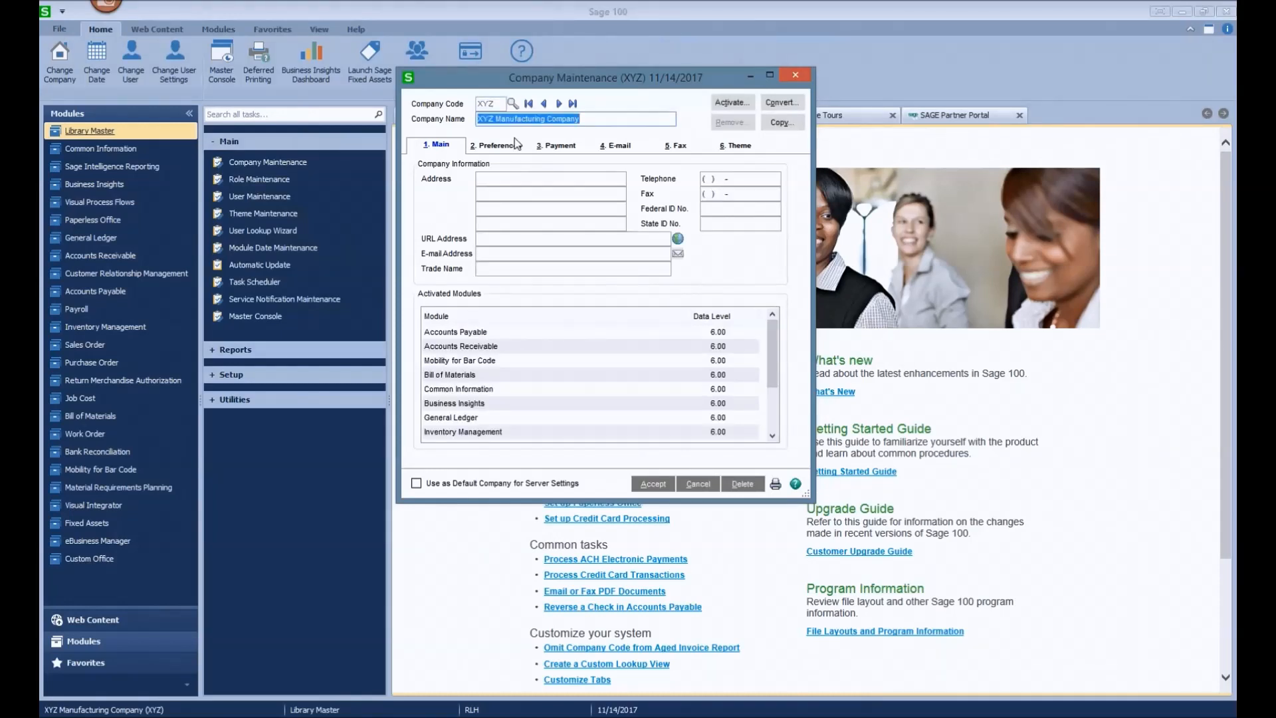
# Toggle the Display Inactive/Restricted Warehouses in ALE Lookups preference on and back off, save the company record and close Company Maintenance.
pyautogui.click(517, 144)
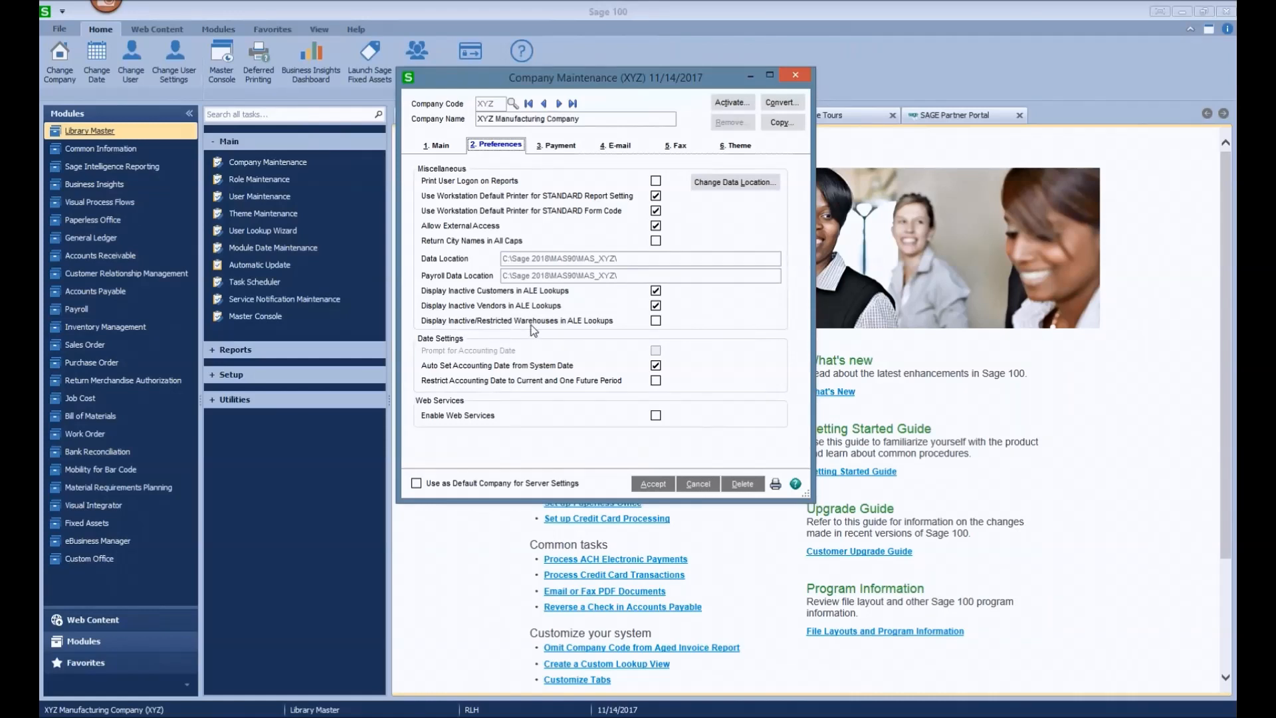
pyautogui.click(657, 322)
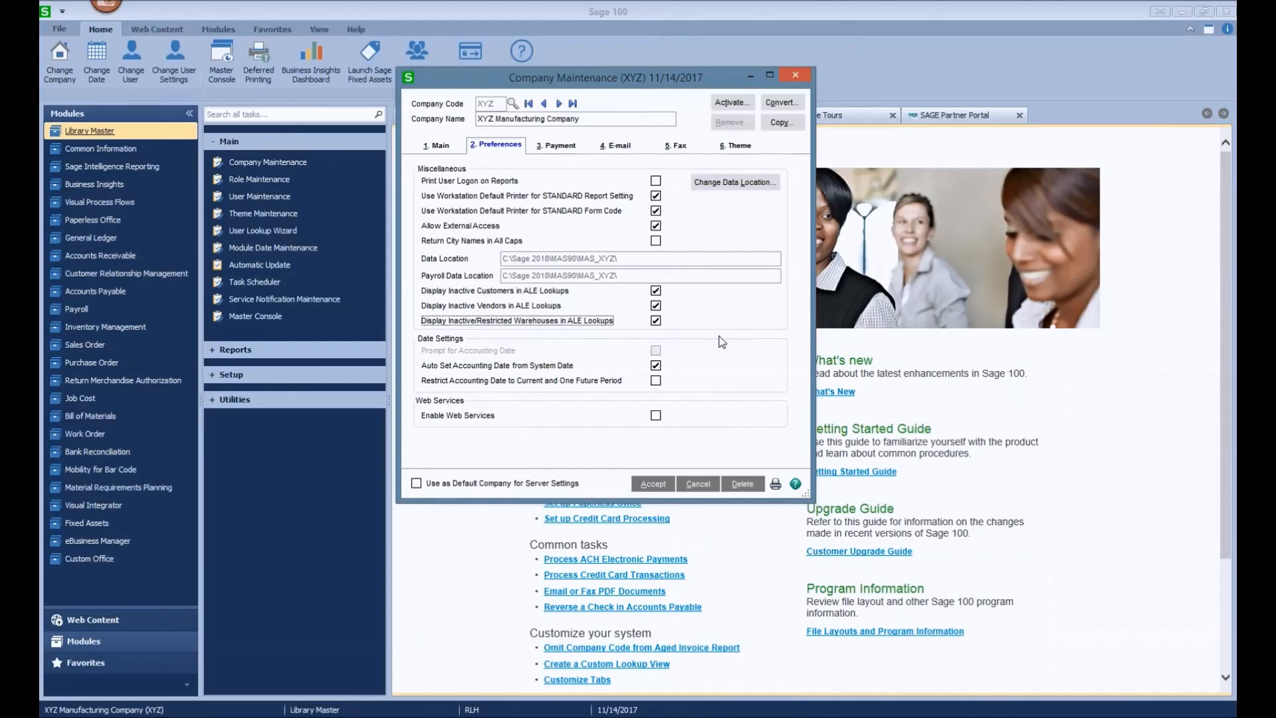
pyautogui.click(657, 322)
pyautogui.click(653, 485)
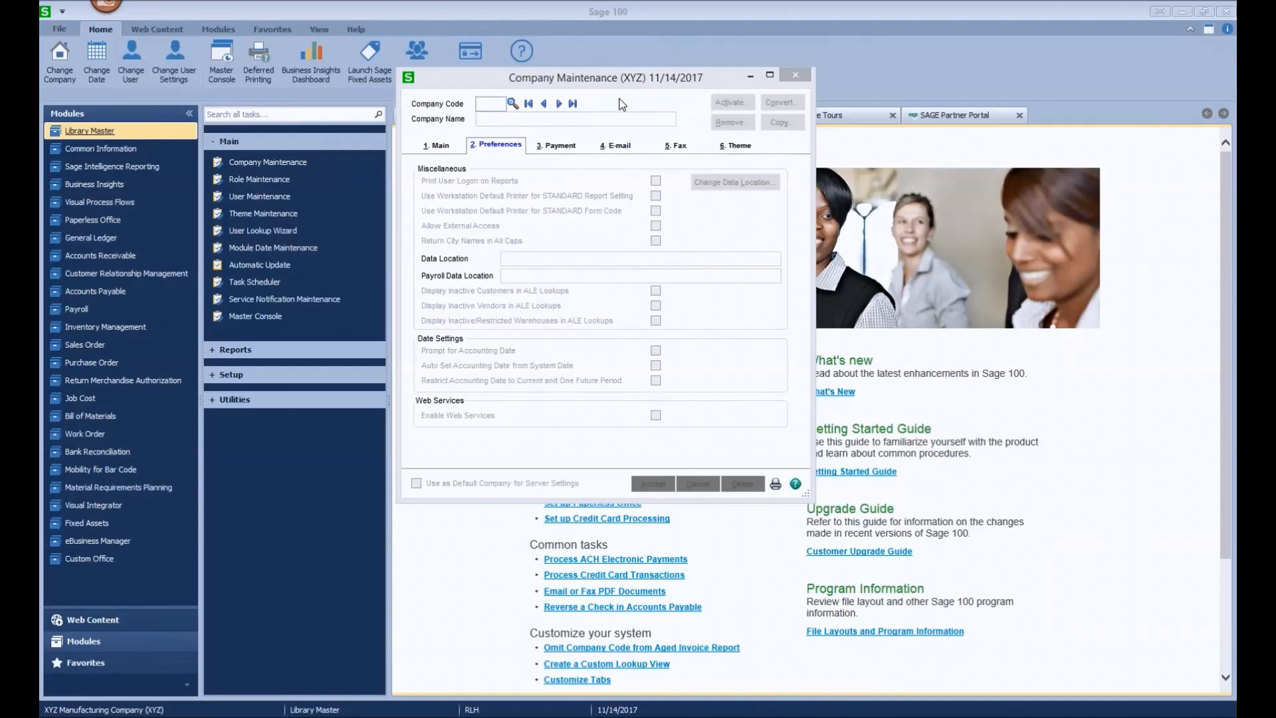
pyautogui.click(800, 75)
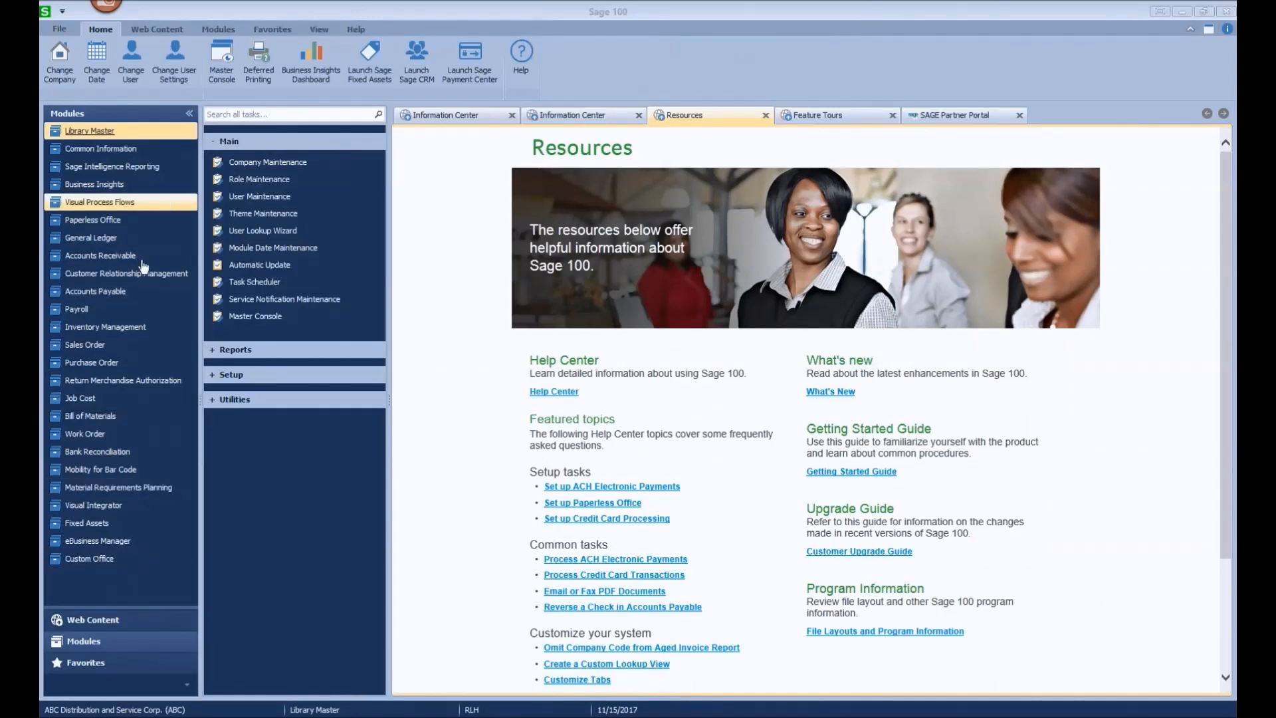
# Open Warehouse Code Maintenance in Inventory Management and load warehouse 002.
pyautogui.click(129, 326)
pyautogui.click(241, 358)
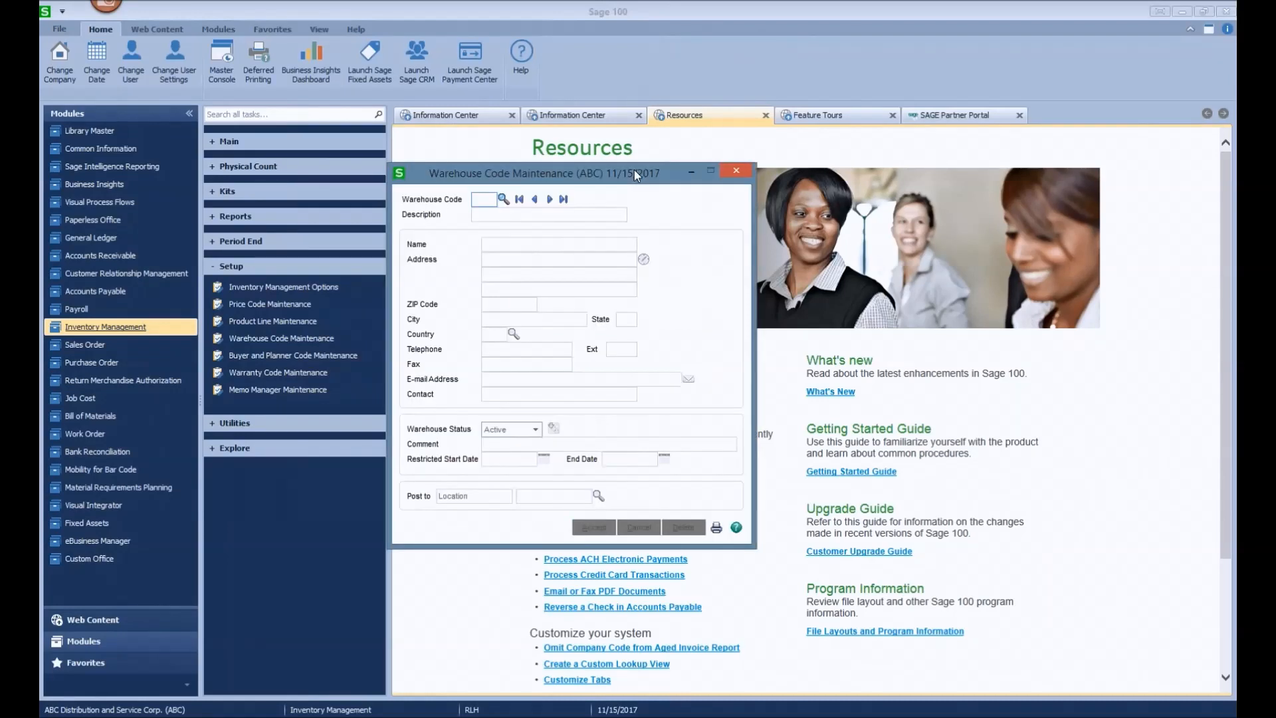
pyautogui.click(549, 198)
pyautogui.click(549, 198)
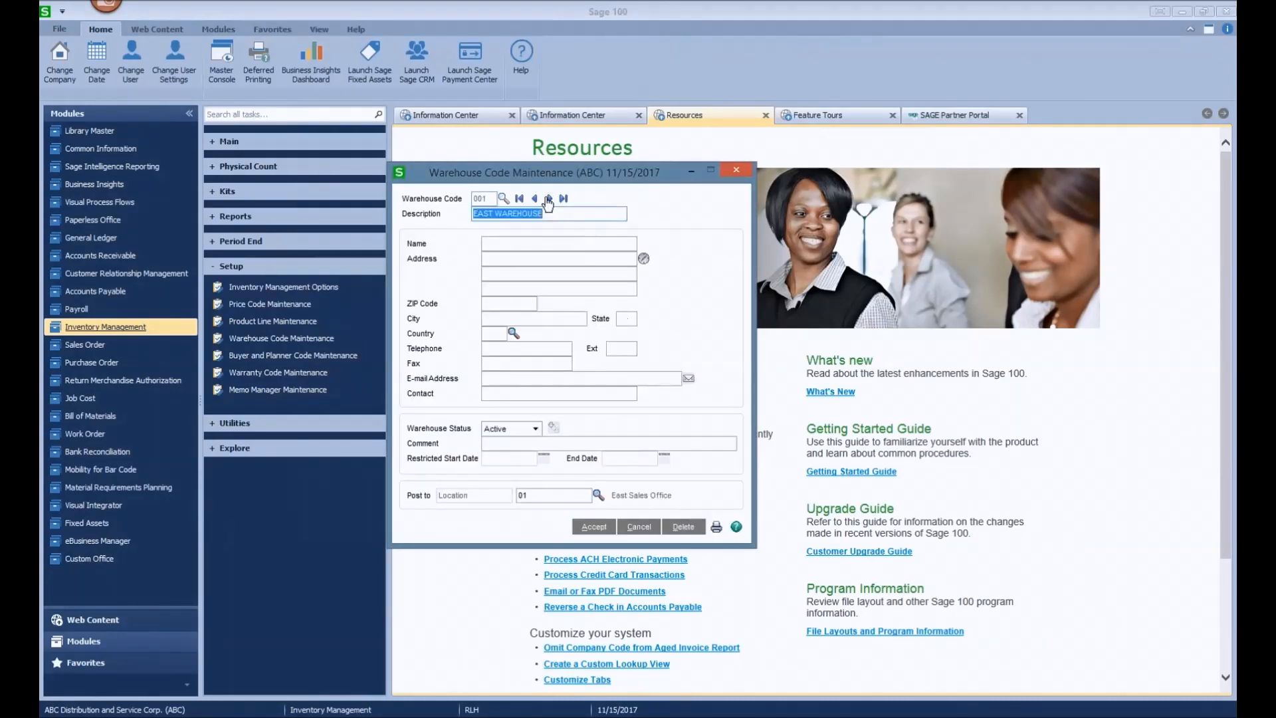
pyautogui.click(547, 198)
# Set the status of warehouse 002 to Restricted and allow I/M Physical Count Entry for it.
pyautogui.click(535, 429)
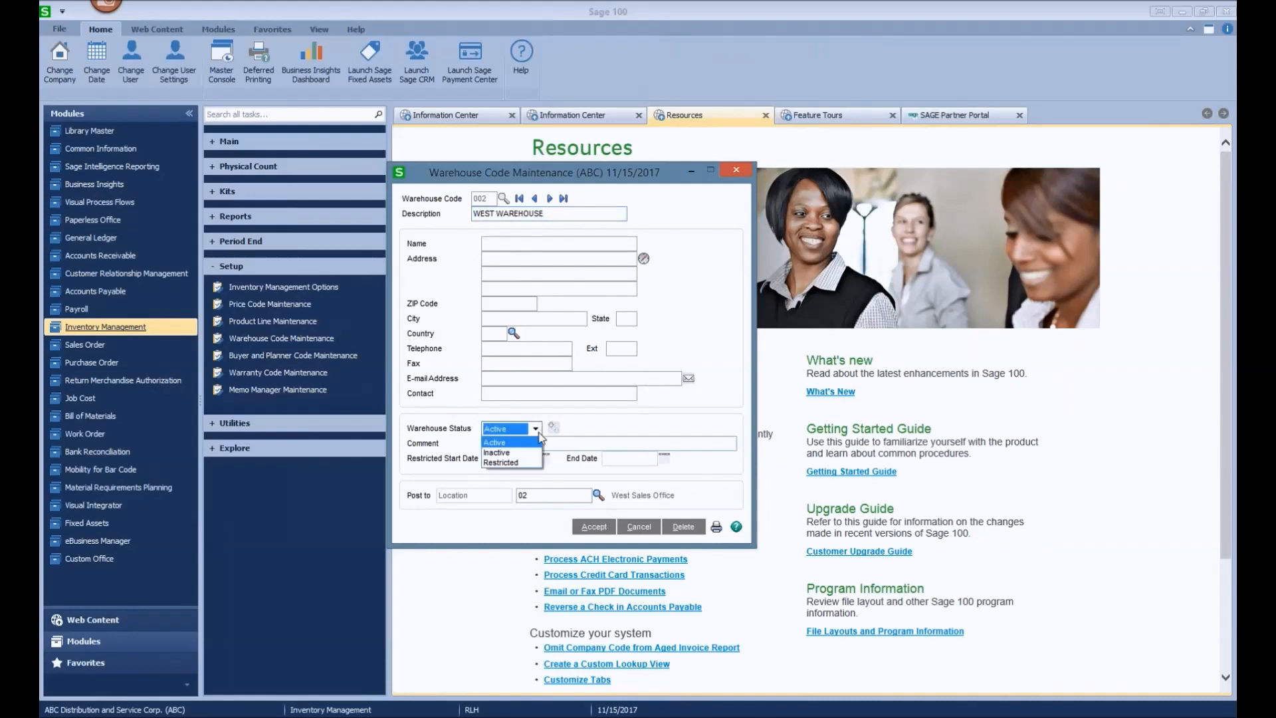
pyautogui.click(505, 463)
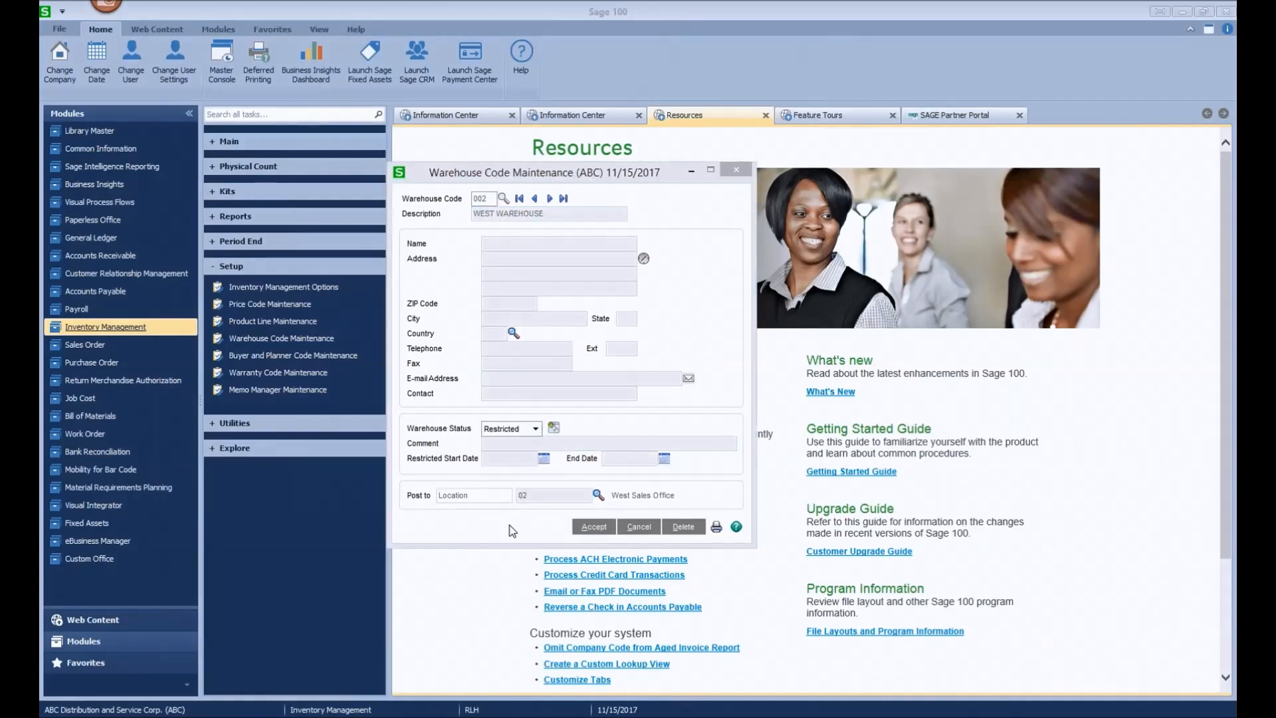
pyautogui.moveTo(1233, 469); pyautogui.dragTo(944, 163)
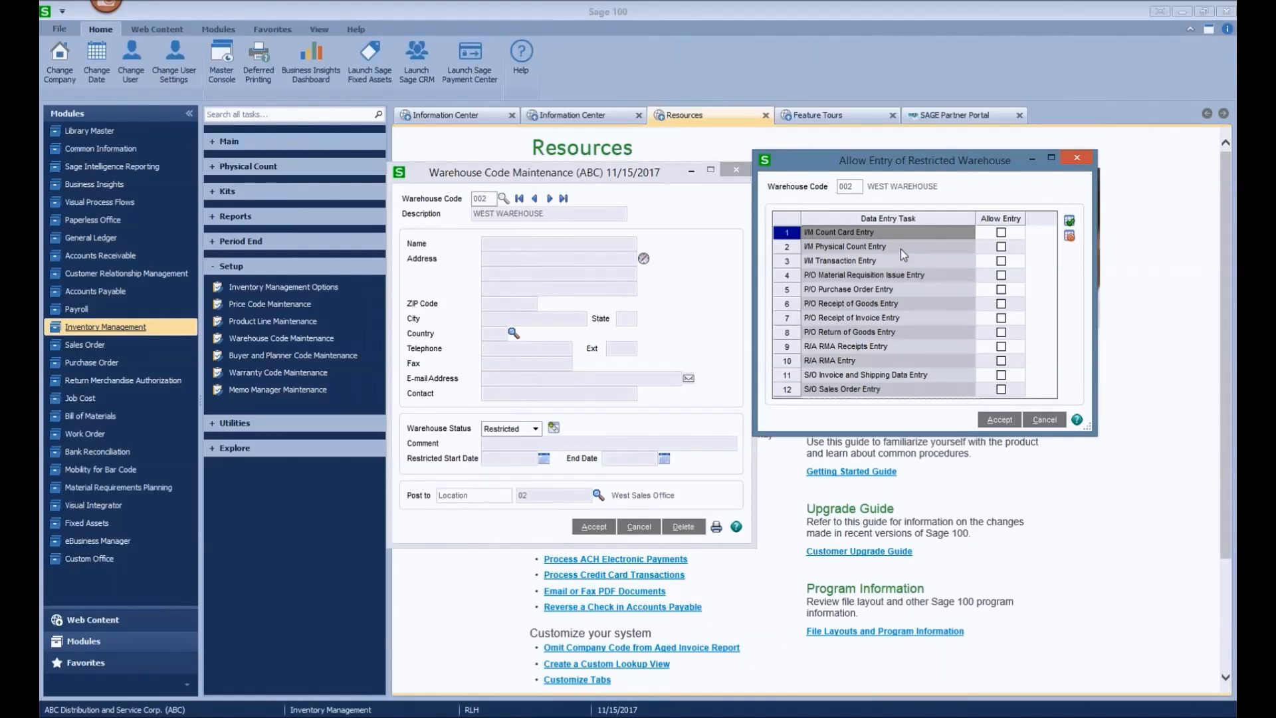
pyautogui.click(1002, 247)
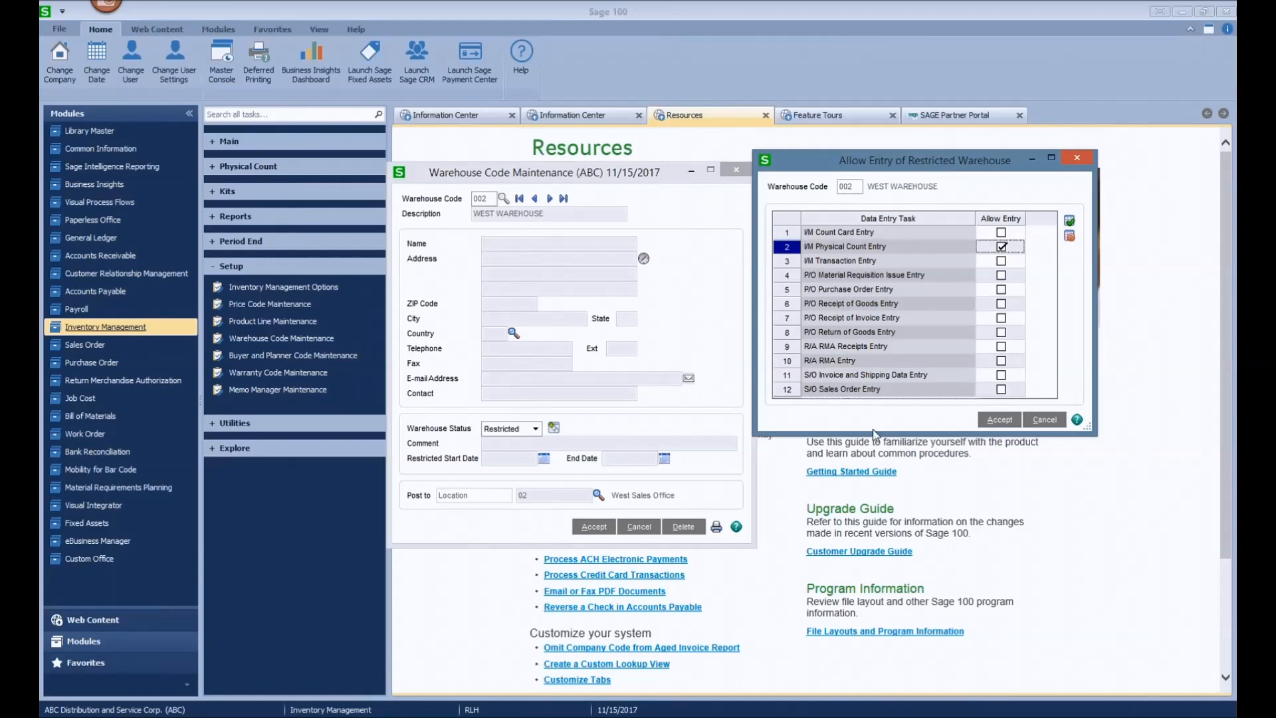
pyautogui.click(1005, 421)
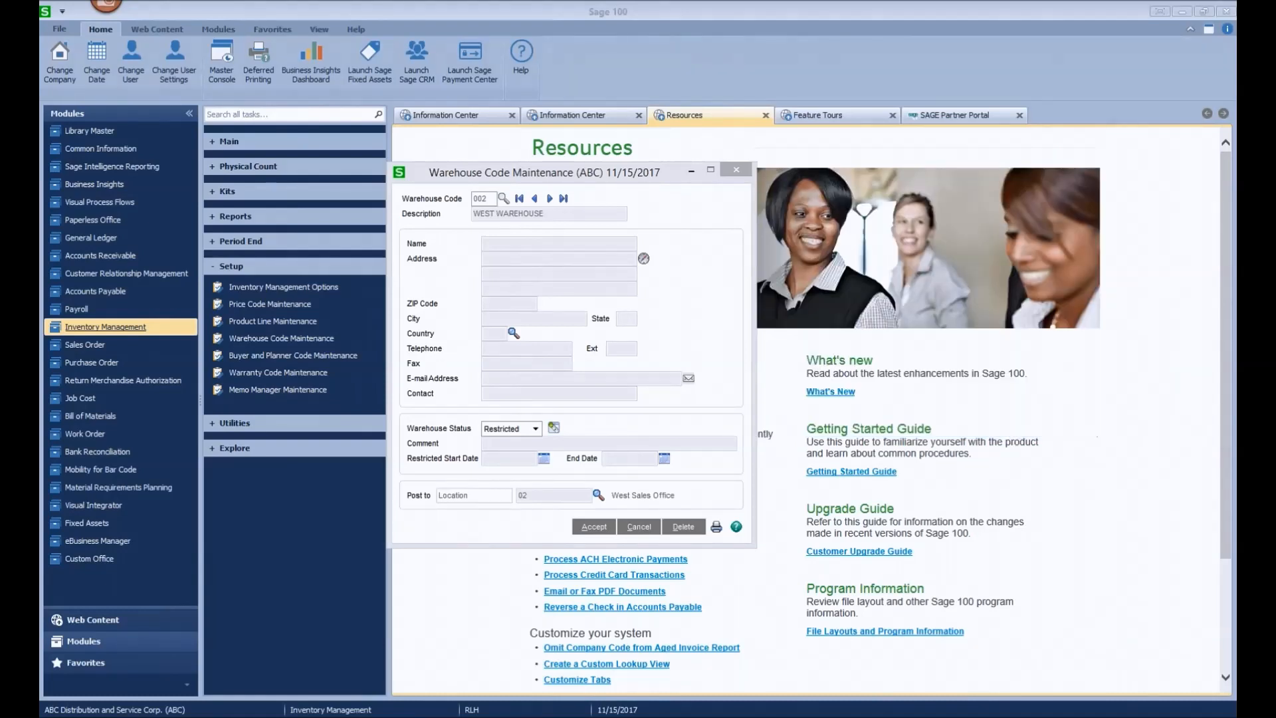
# Reopen the allowed entry tasks for restricted warehouse 002, clear I/M Physical Count Entry and accept the list.
pyautogui.click(555, 431)
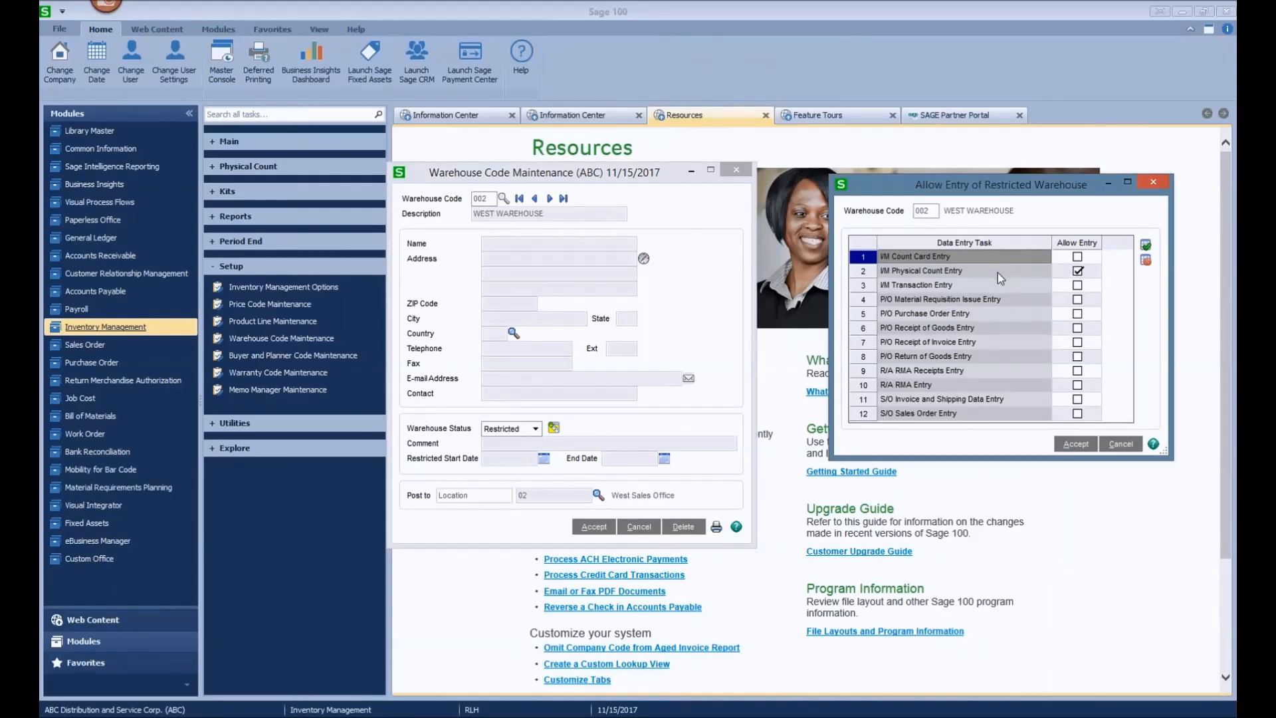
pyautogui.click(1077, 272)
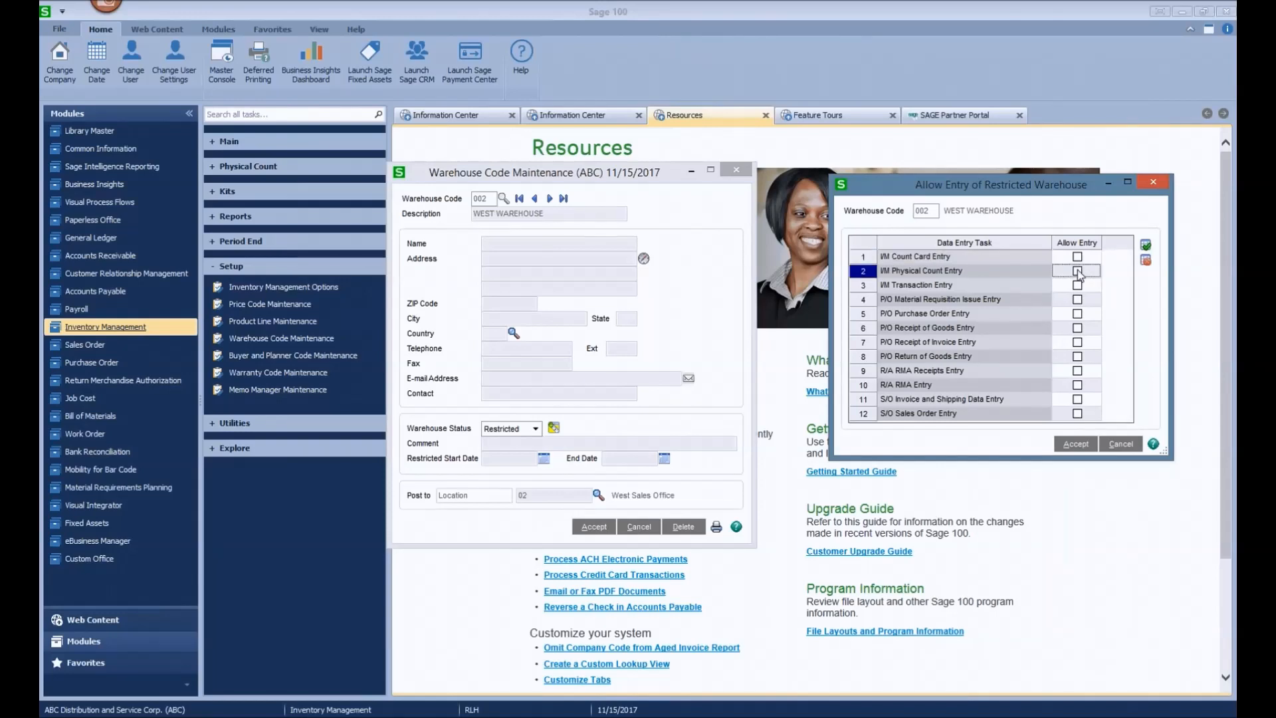
pyautogui.click(1077, 444)
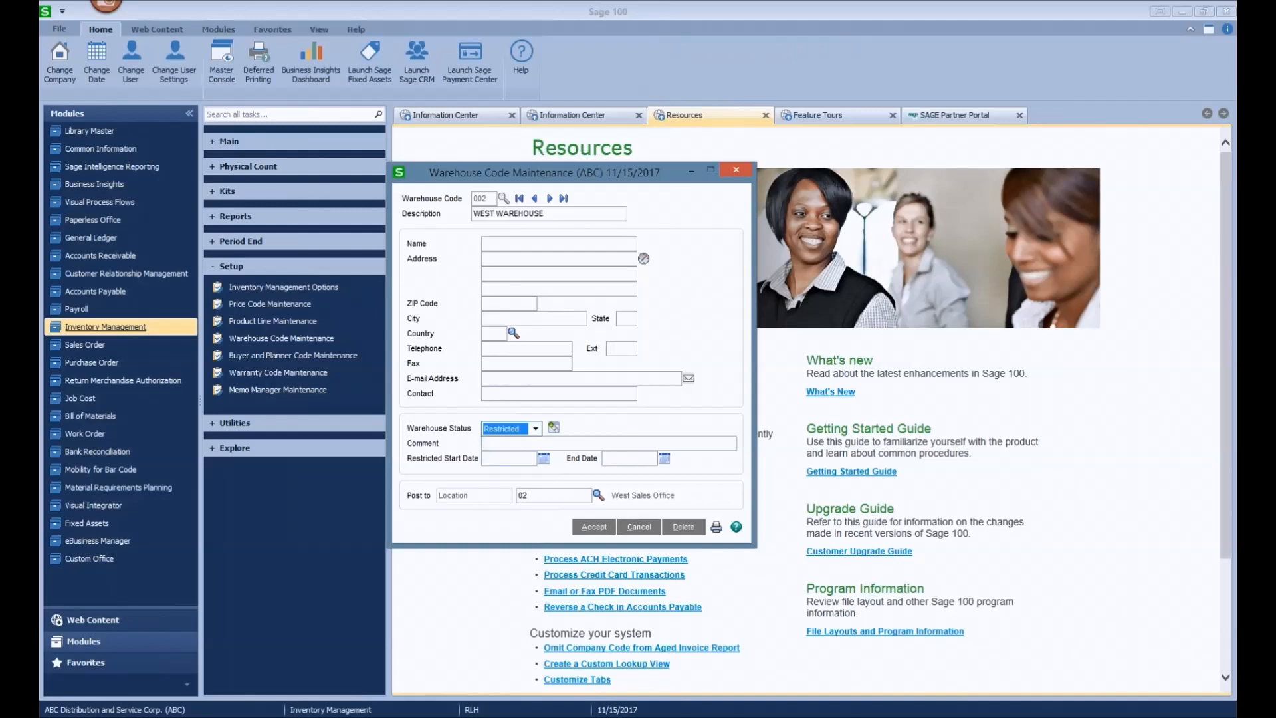
# Enter the comment "Why it is being restricted?" for warehouse 002, save the record and acknowledge the message.
pyautogui.press('Tab')
pyautogui.write('W')
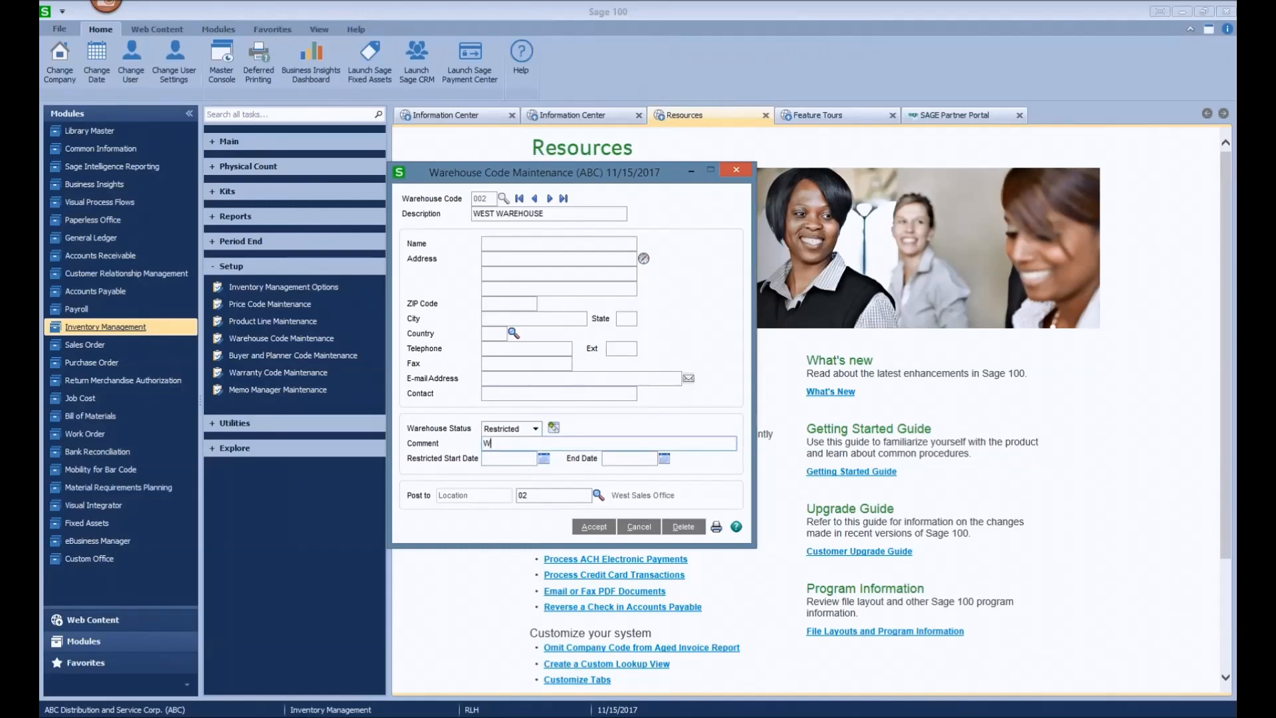
pyautogui.write('hy it is being restricted?')
pyautogui.press('Tab')
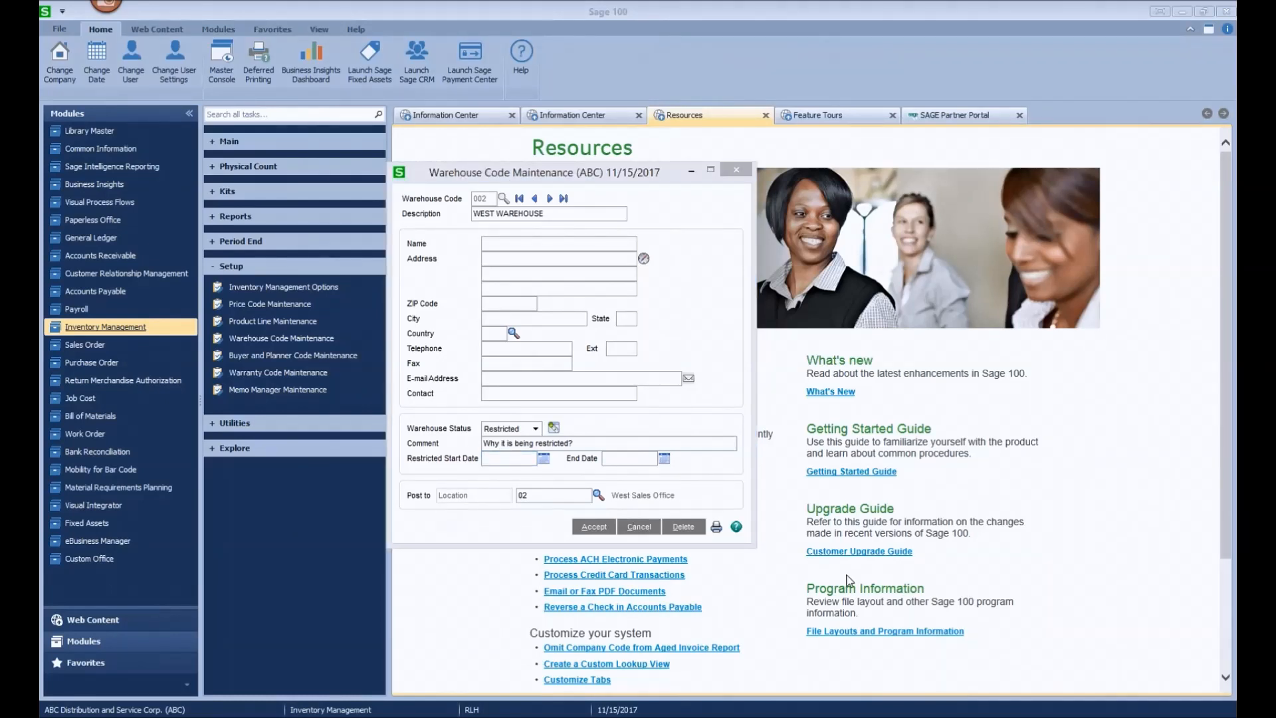
pyautogui.click(587, 527)
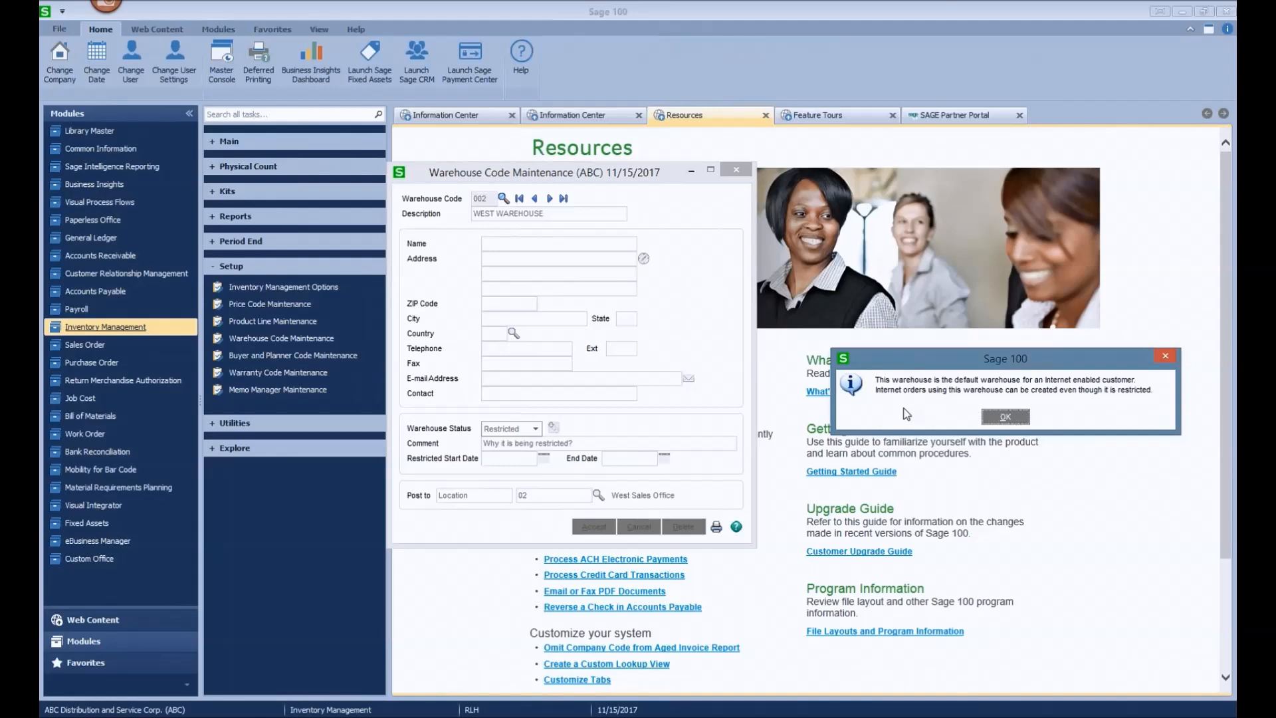
pyautogui.moveTo(997, 358); pyautogui.dragTo(917, 313)
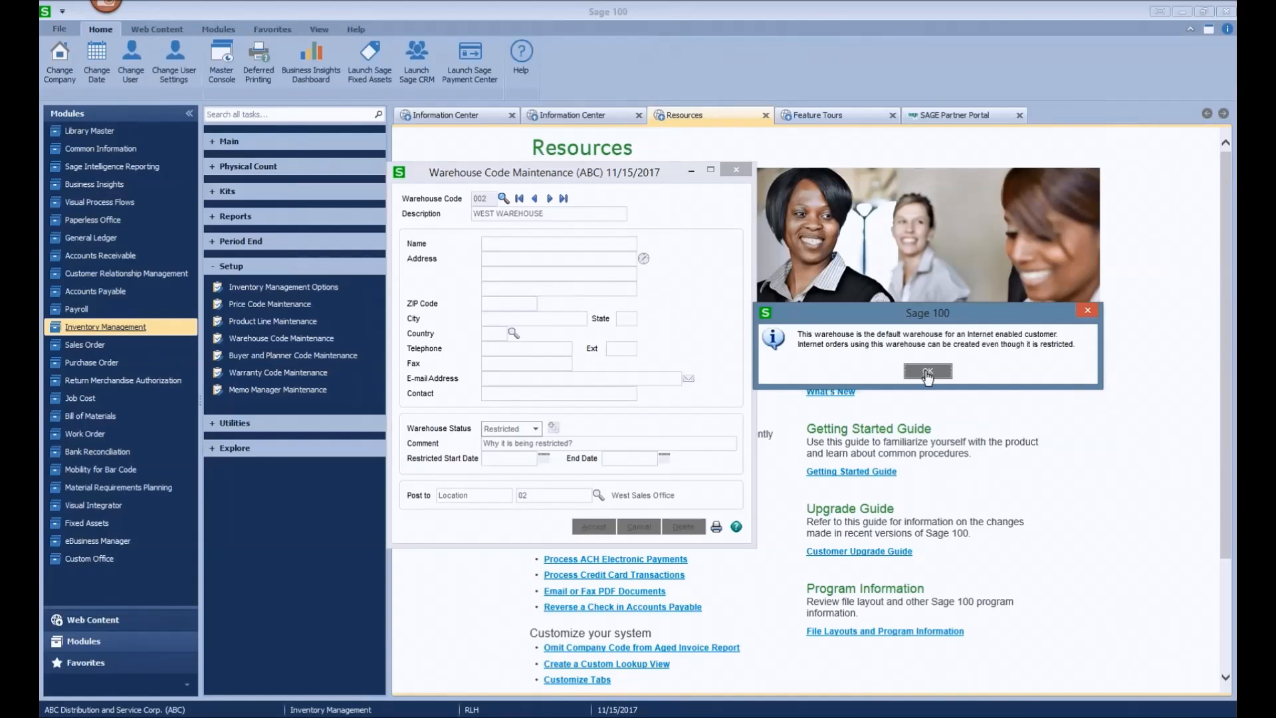
pyautogui.click(928, 372)
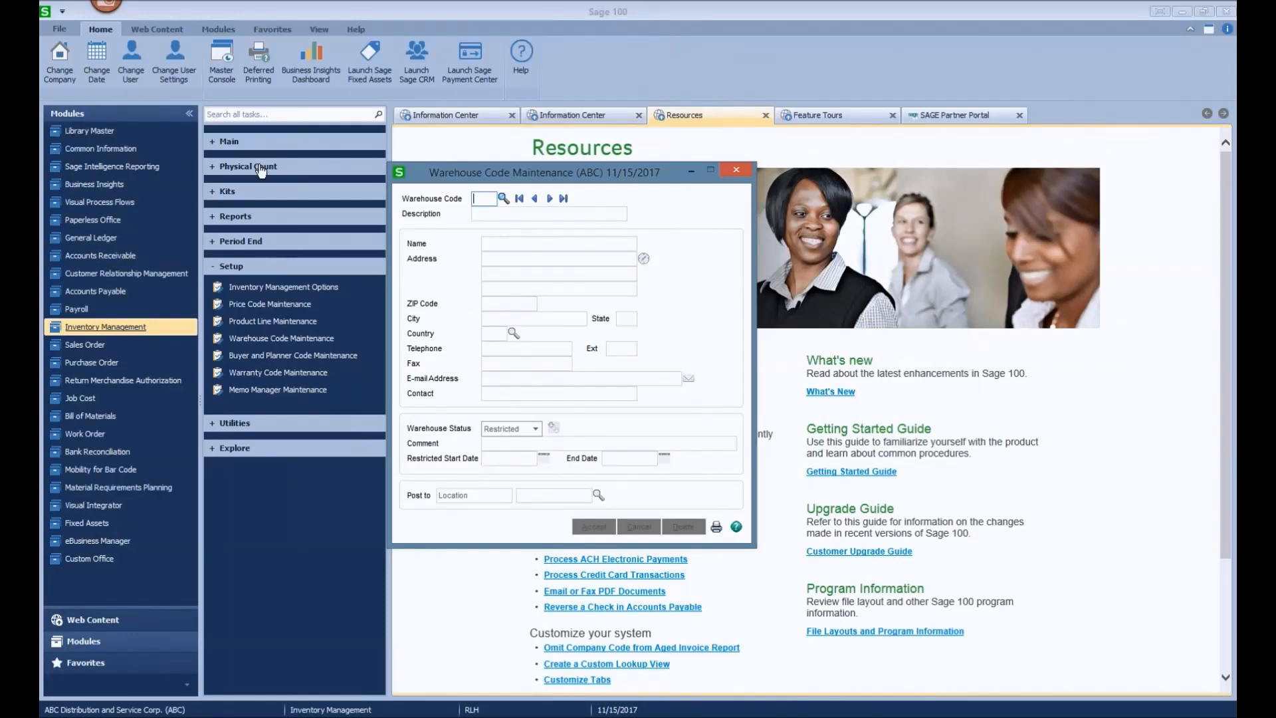
# Open Inventory Management Transaction Entry and start a new Transfers entry with the next available number.
pyautogui.click(233, 142)
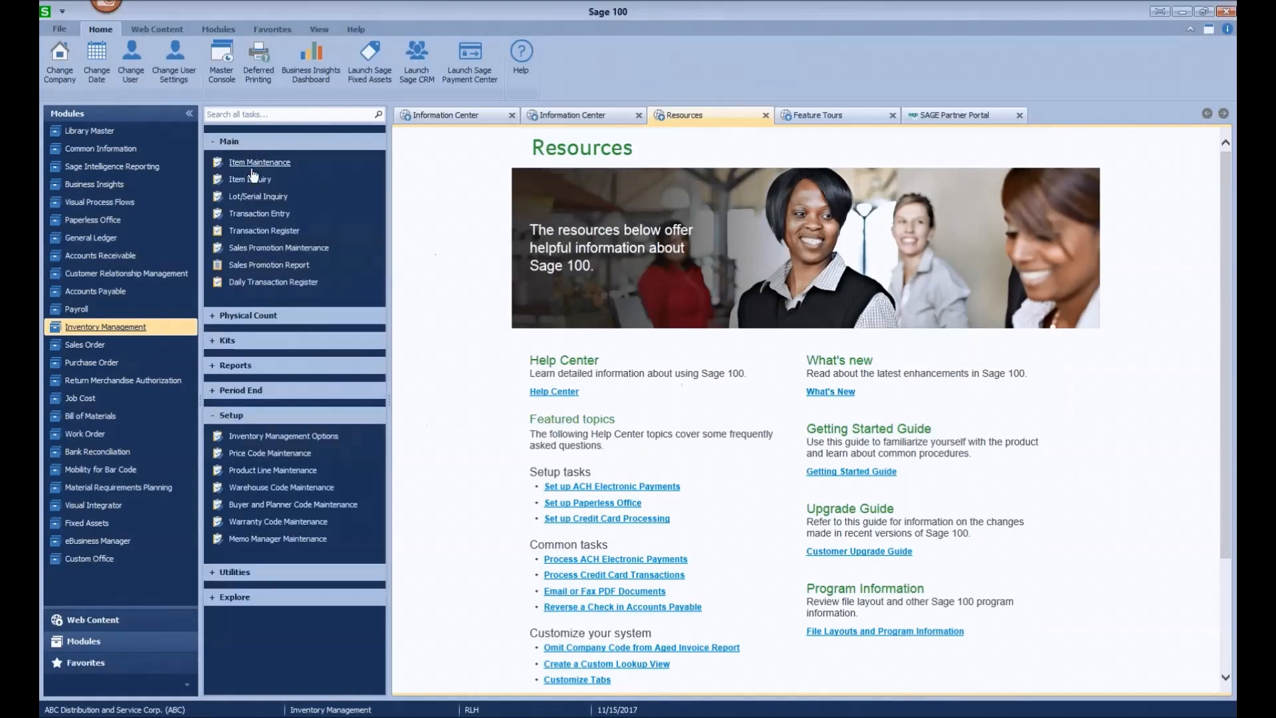
pyautogui.click(259, 214)
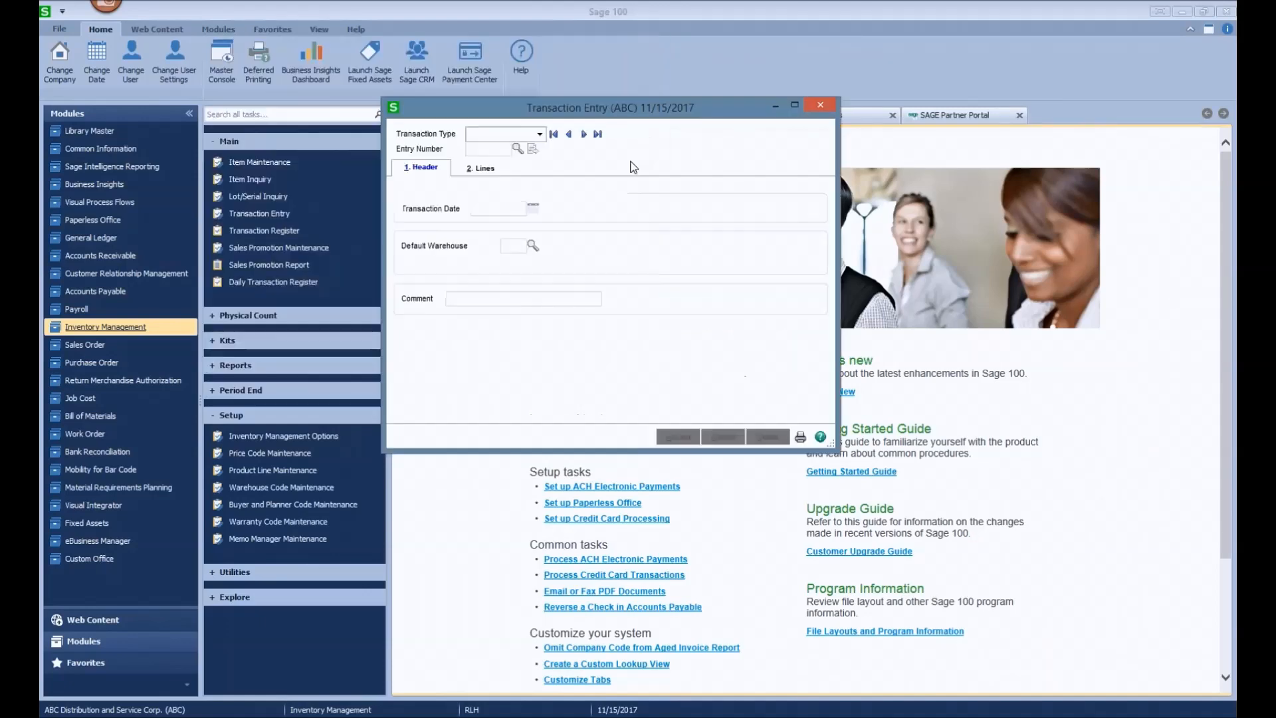
pyautogui.click(516, 234)
pyautogui.click(461, 266)
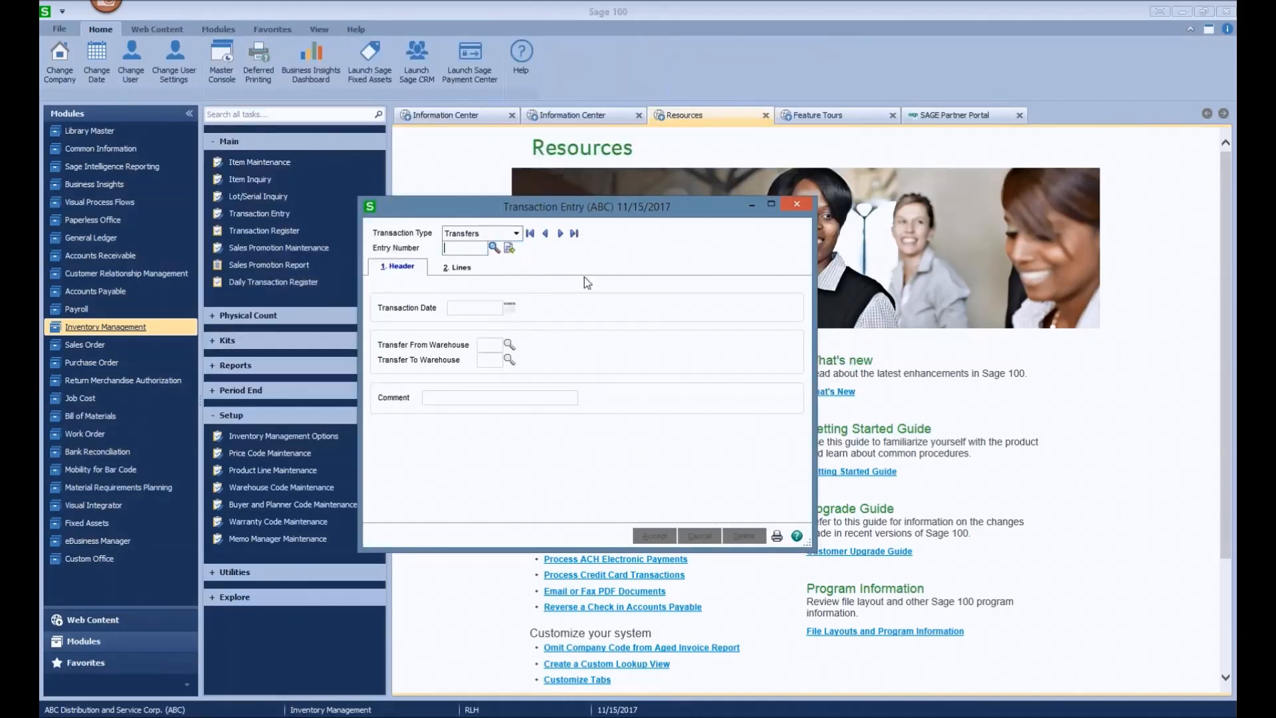
pyautogui.click(509, 248)
# Try to select warehouse 002 as the Transfer From Warehouse, dismiss the message and close Transaction Entry.
pyautogui.click(508, 347)
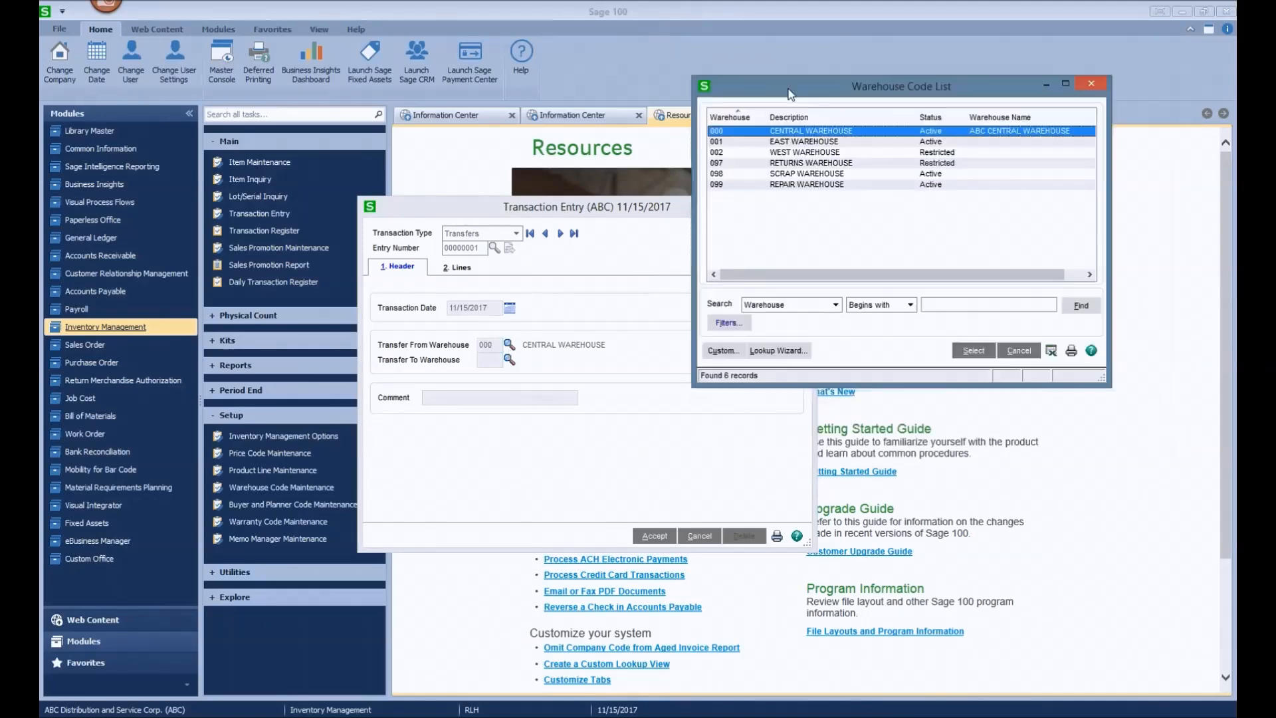
pyautogui.click(757, 161)
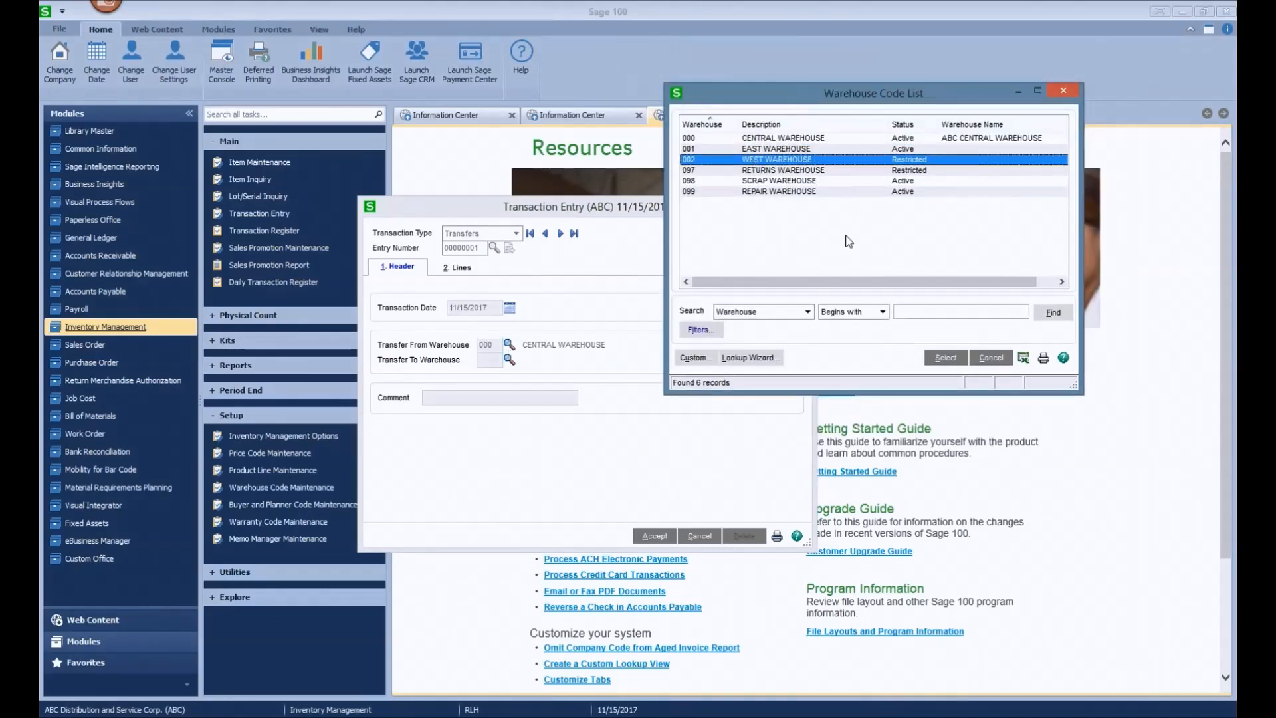
pyautogui.click(946, 357)
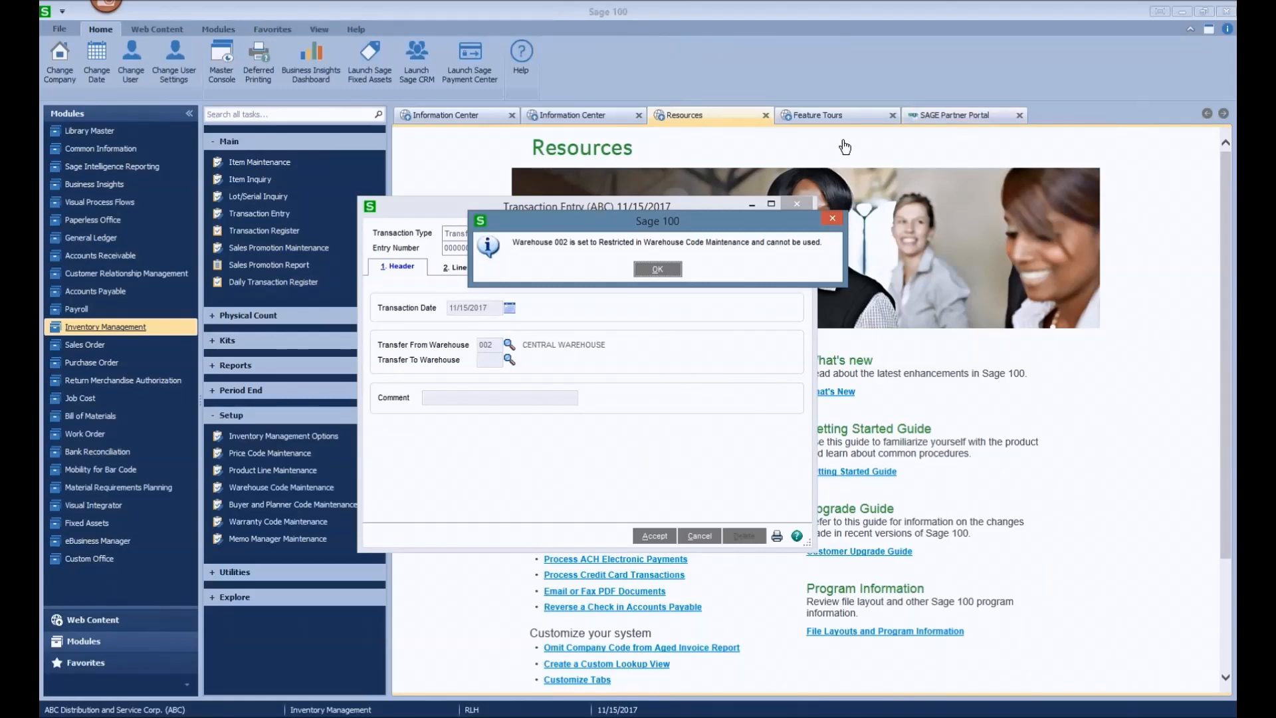
pyautogui.click(662, 274)
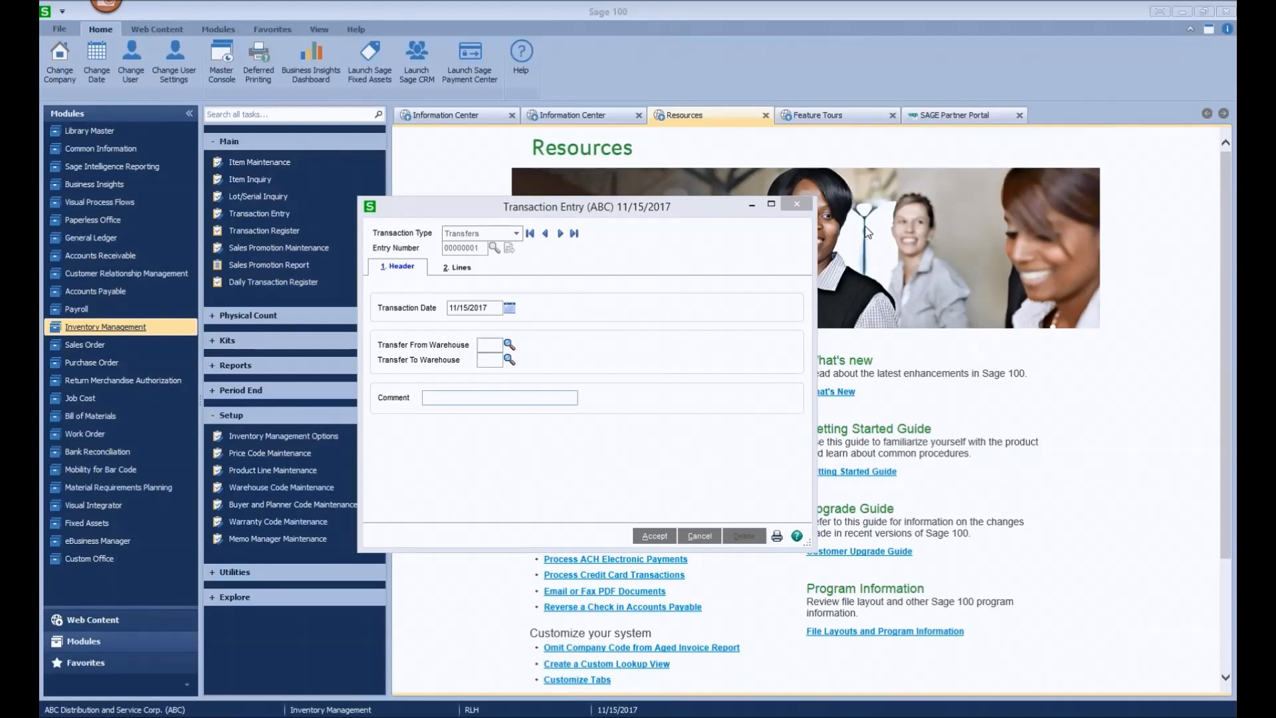
pyautogui.click(797, 205)
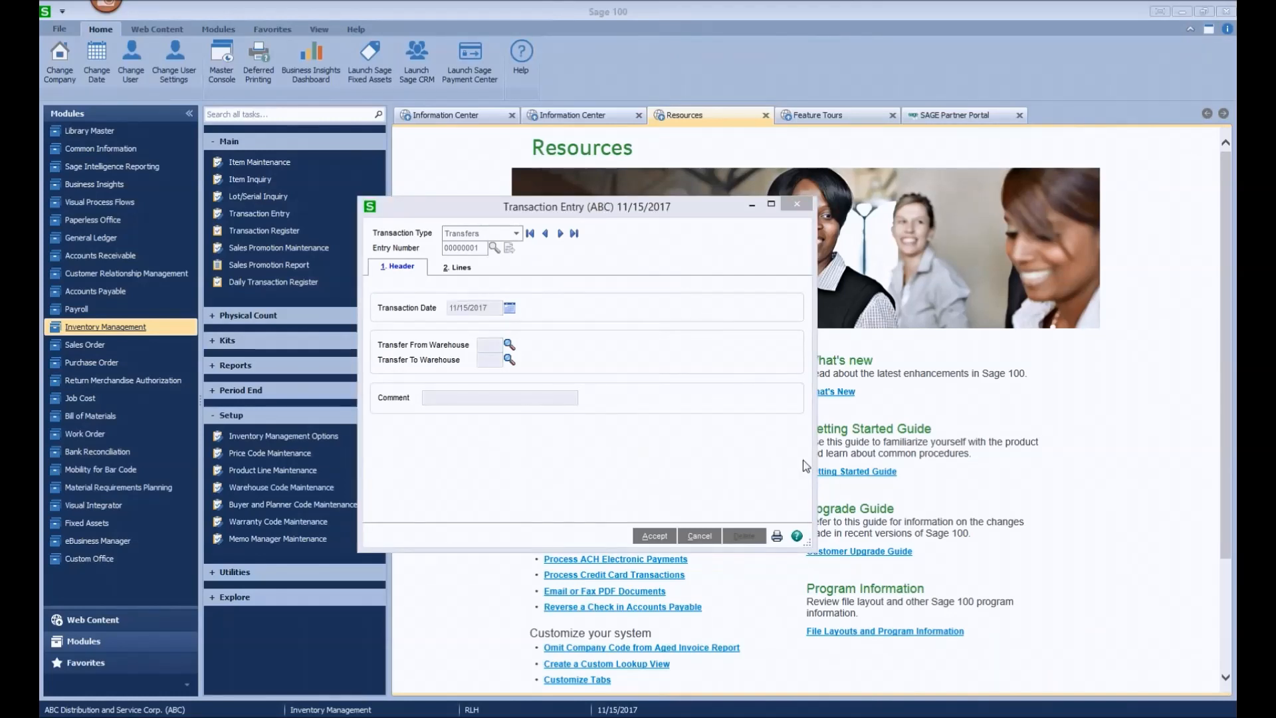
# Return to Warehouse Code Maintenance and load the record of warehouse 002.
pyautogui.click(483, 714)
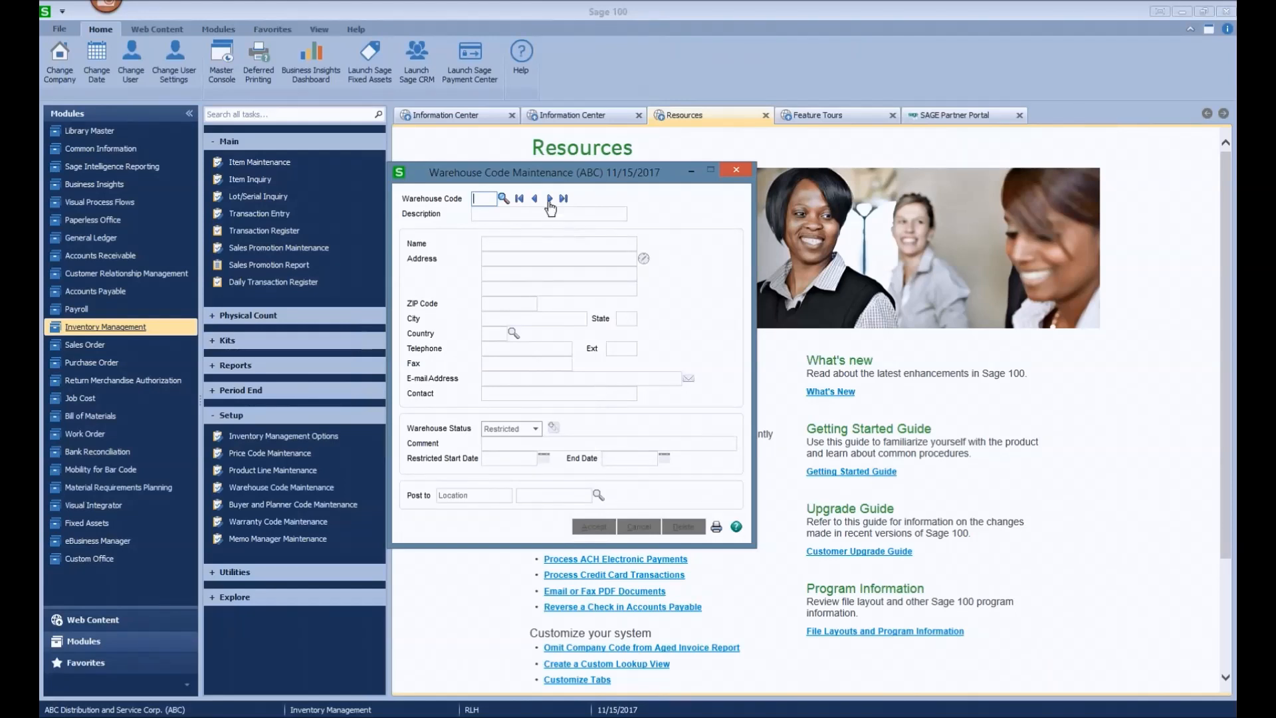
pyautogui.click(550, 199)
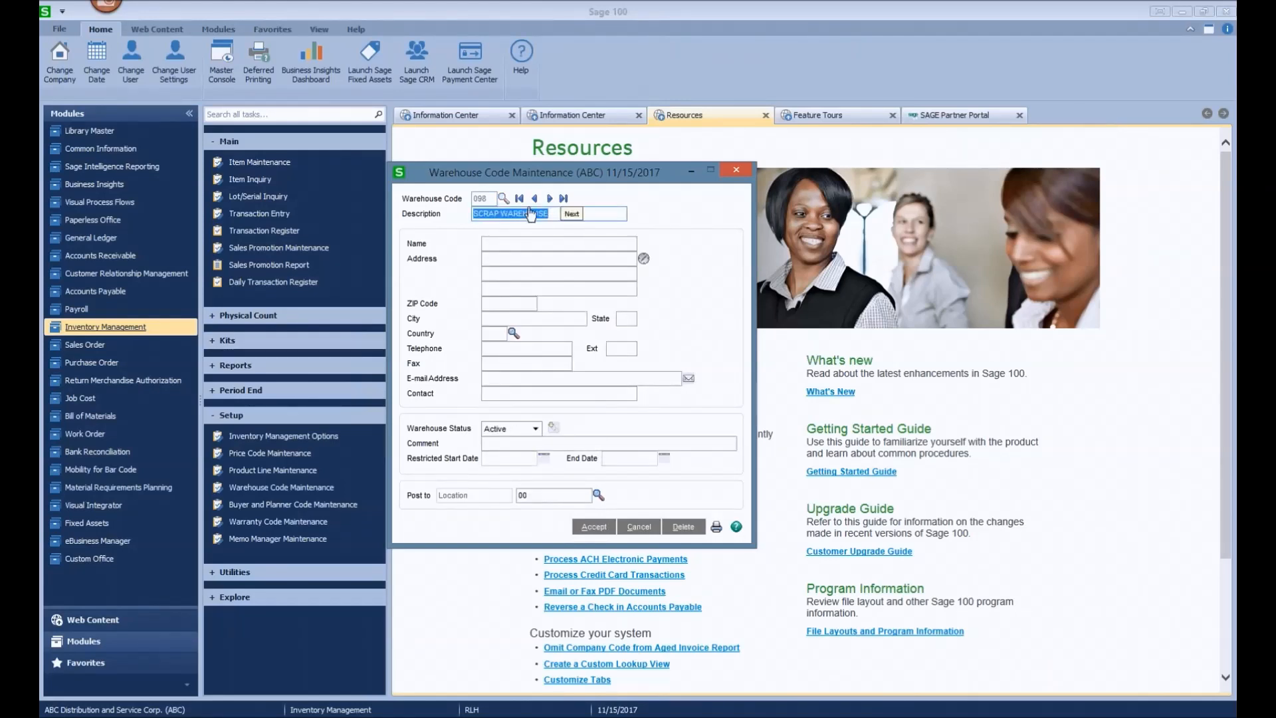
pyautogui.click(534, 199)
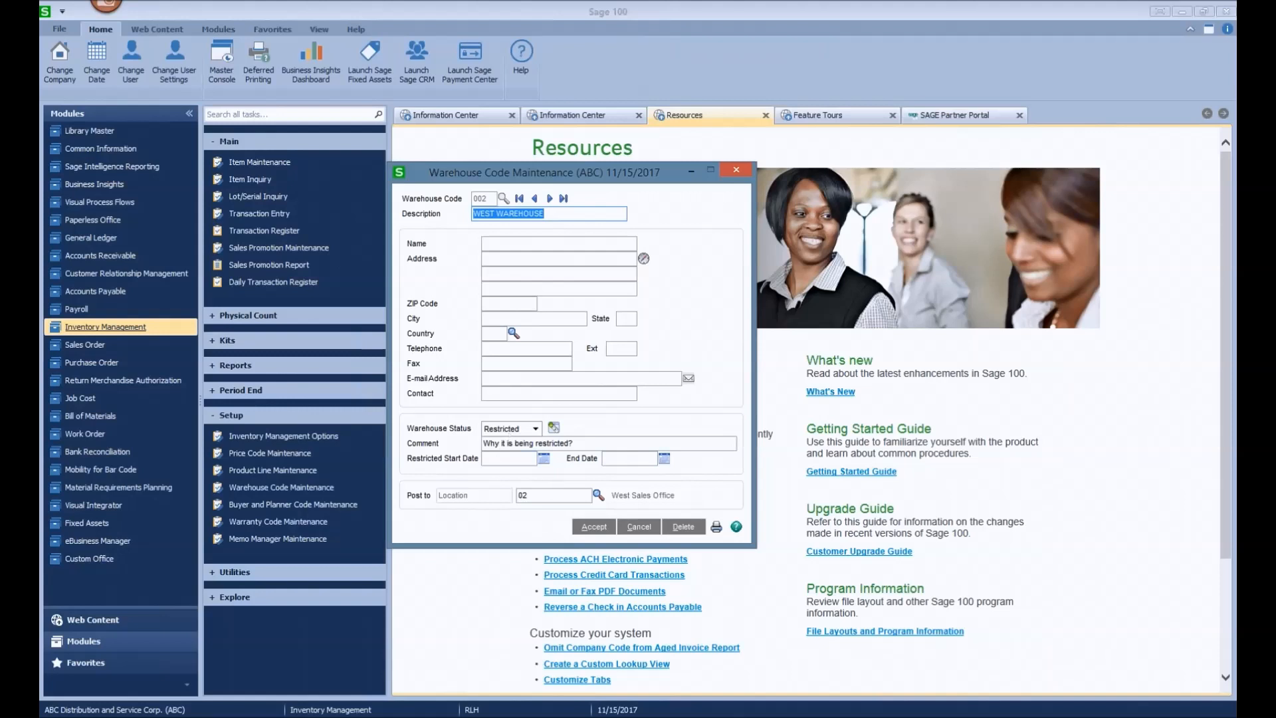
pyautogui.click(665, 716)
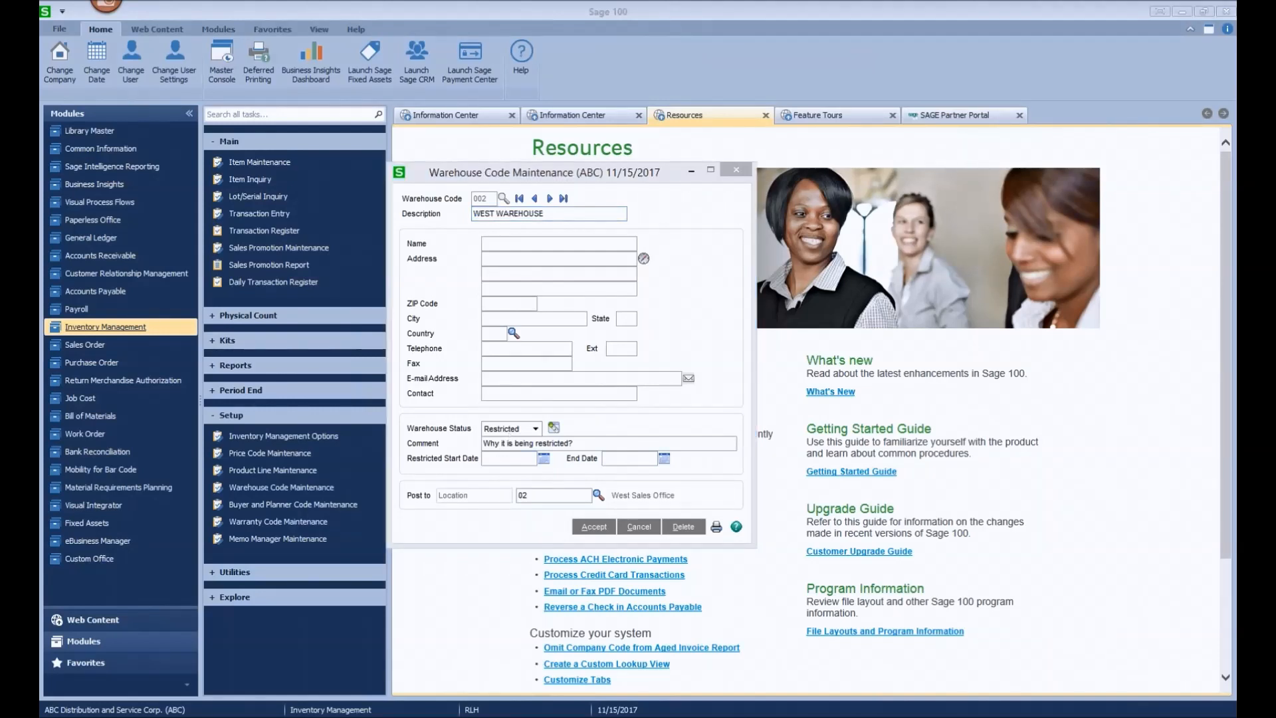